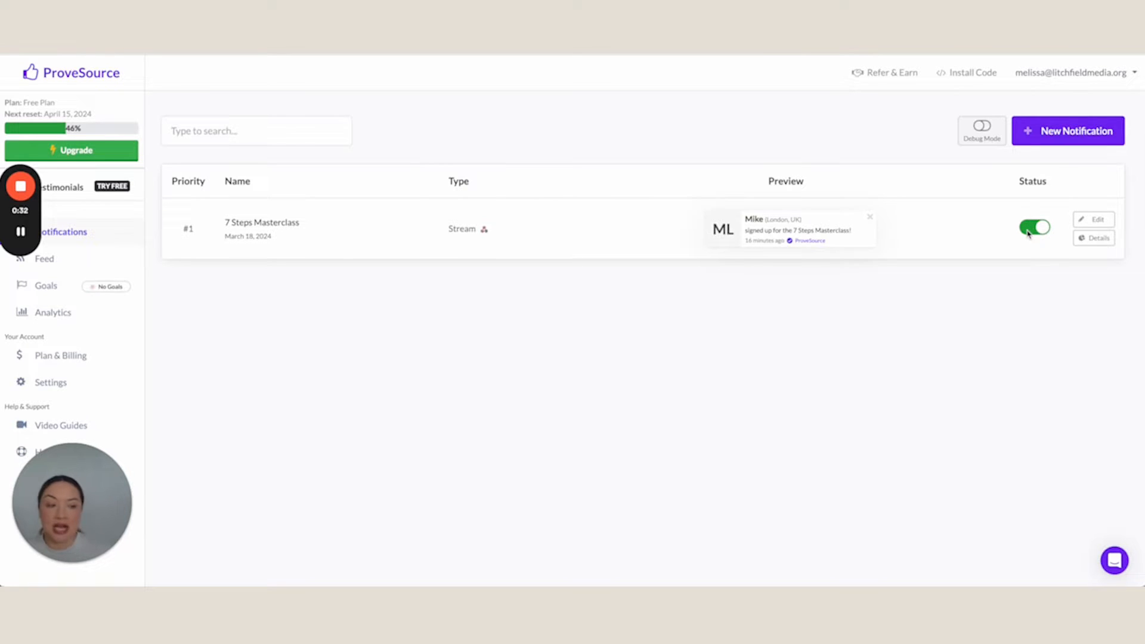
Open the 7 Steps Masterclass notification for editing and show its notification type options
left_click(1089, 221)
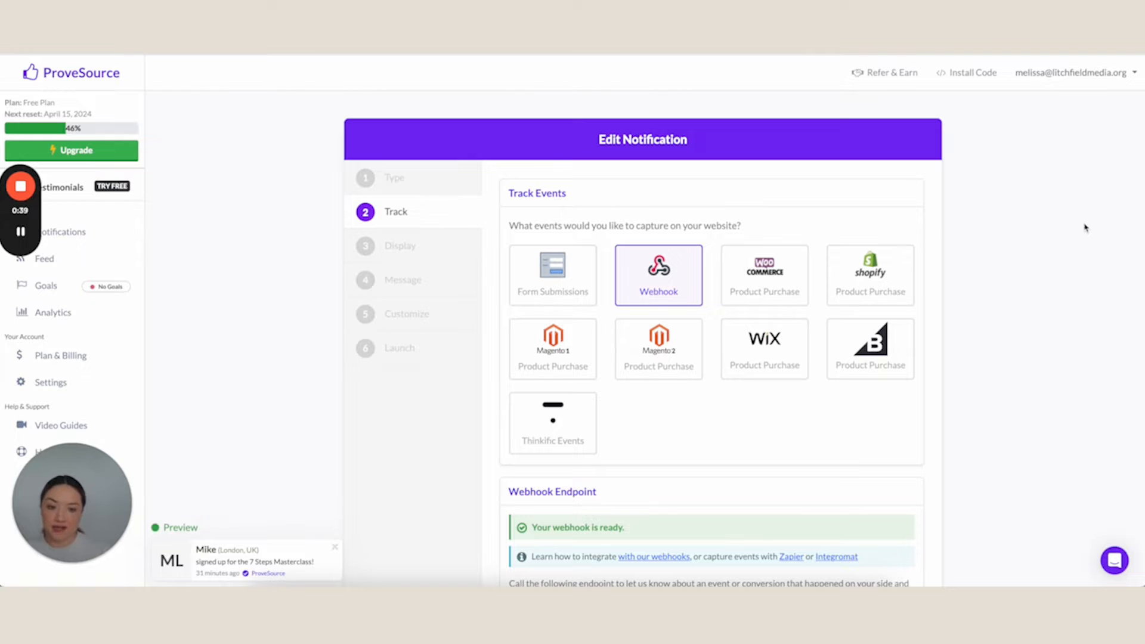
left_click(388, 178)
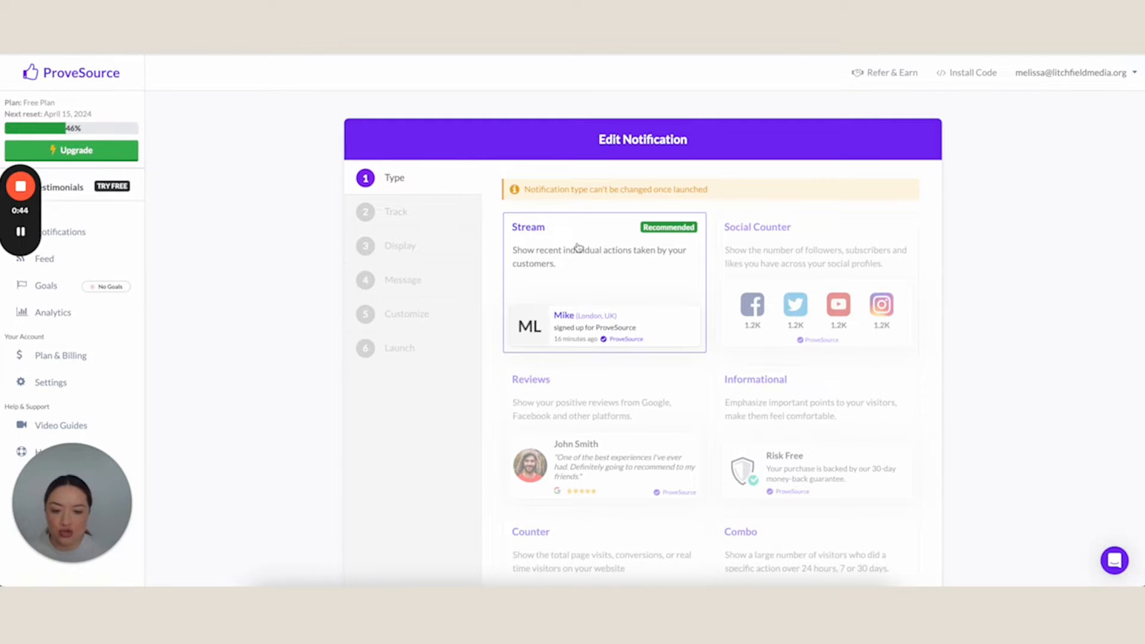
Review the notification's event tracking settings and select the full webhook URL in the Webhook Endpoint section
left_click(404, 218)
scroll(641, 221, "down", 1)
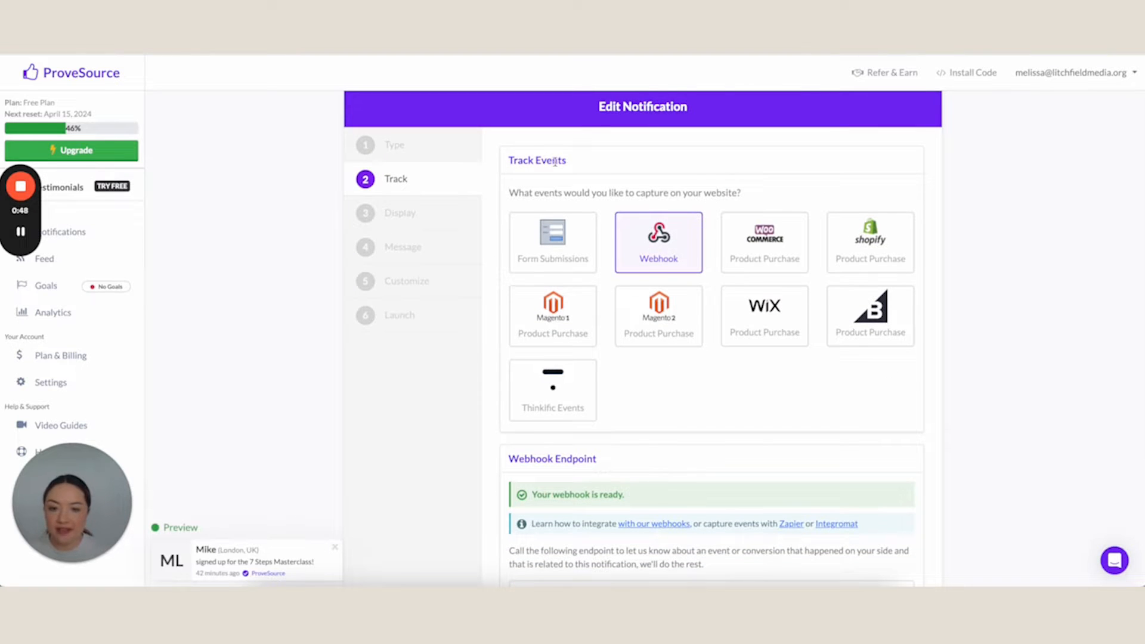
scroll(568, 163, "down", 1)
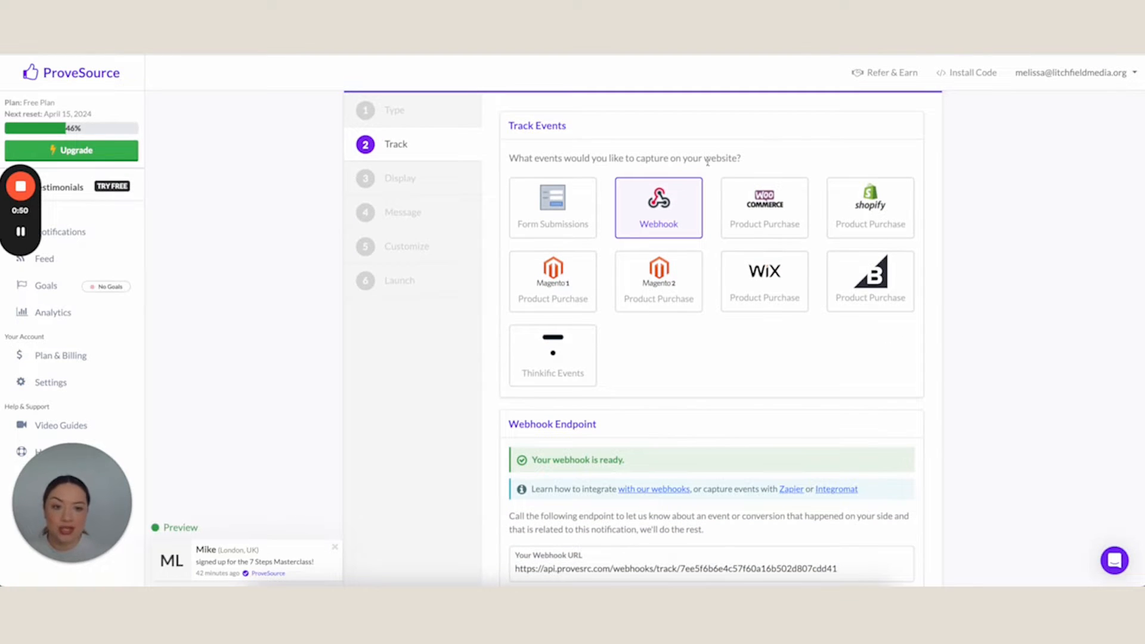
scroll(673, 194, "down", 3)
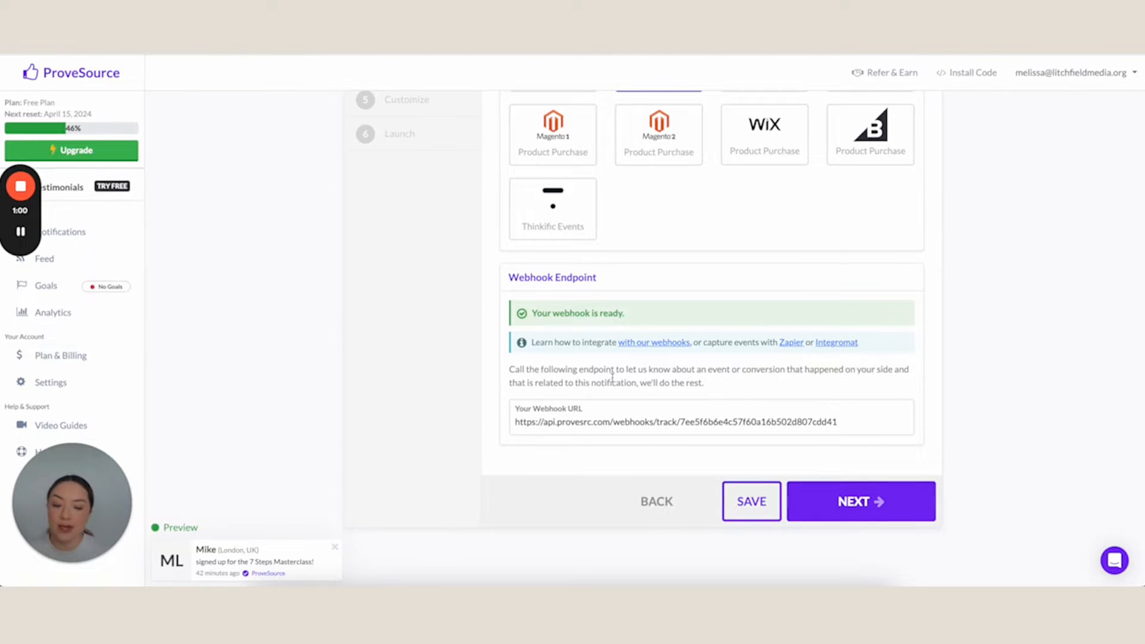
left_click(518, 413)
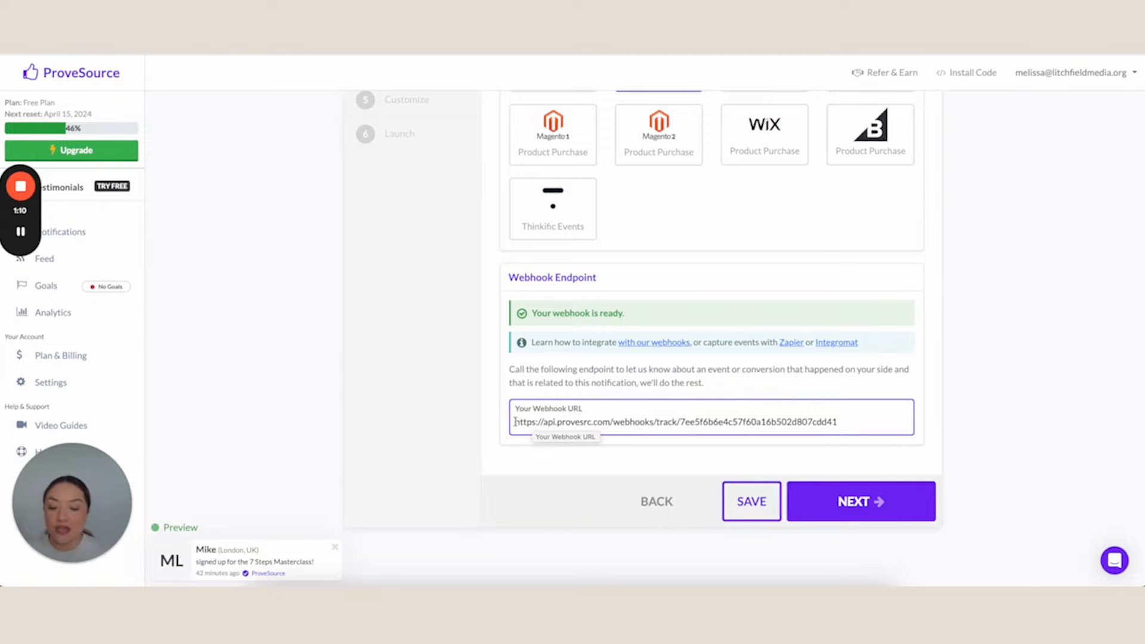
left_click_drag(517, 422, 871, 421)
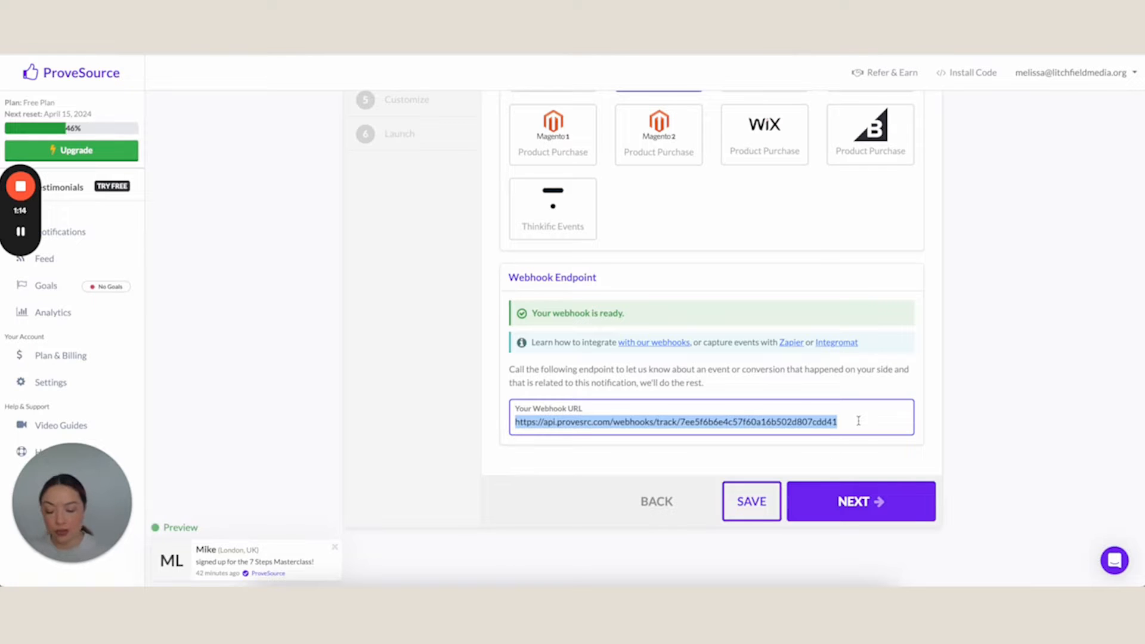
Advance to the display settings and review the URL match type and the page URL where conversions are displayed
left_click(835, 499)
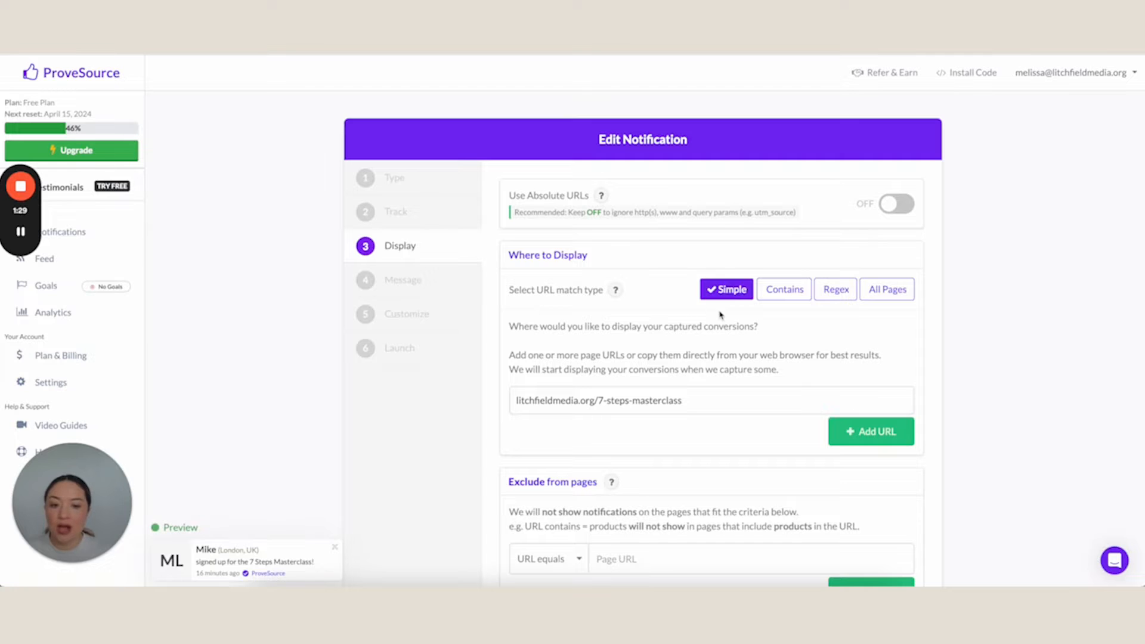
left_click_drag(511, 289, 601, 291)
left_click(571, 400)
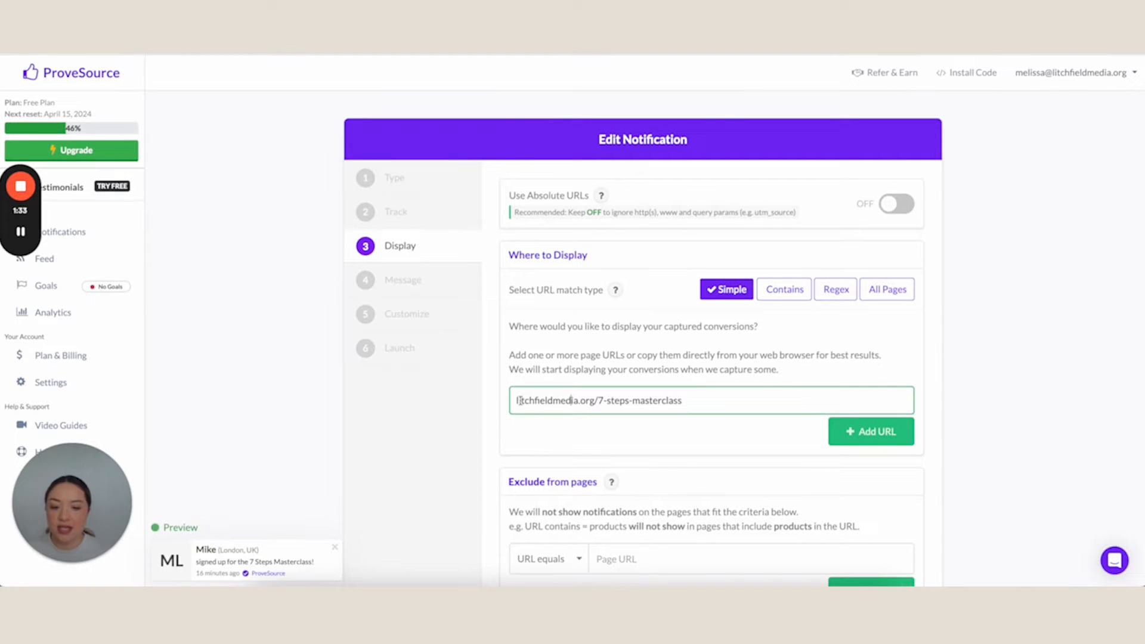
left_click_drag(517, 400, 690, 400)
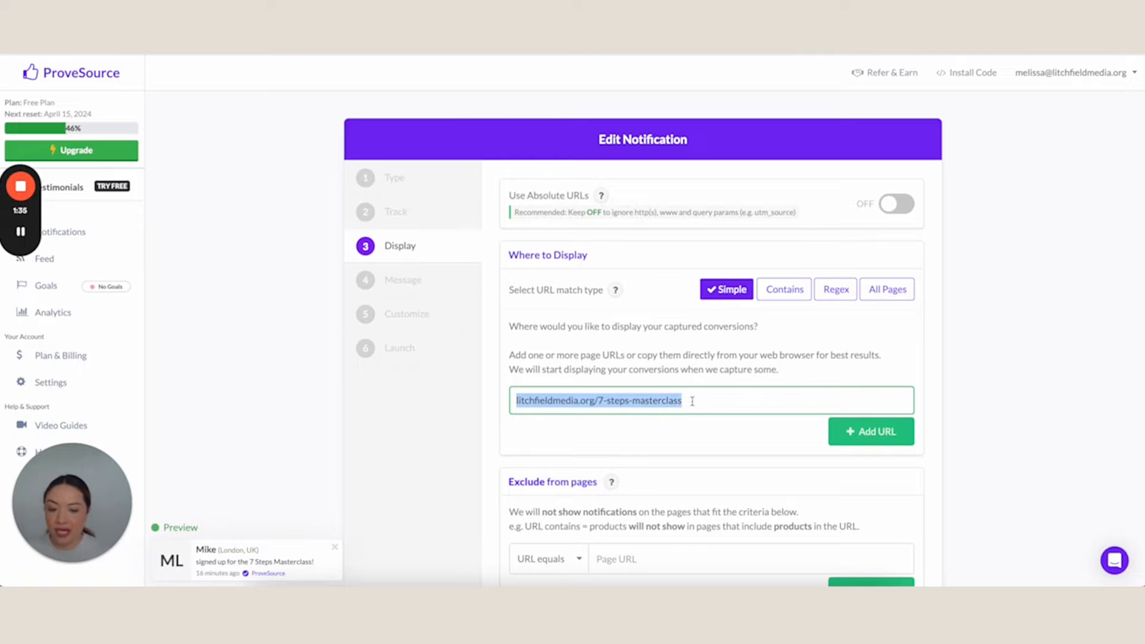
left_click(693, 401)
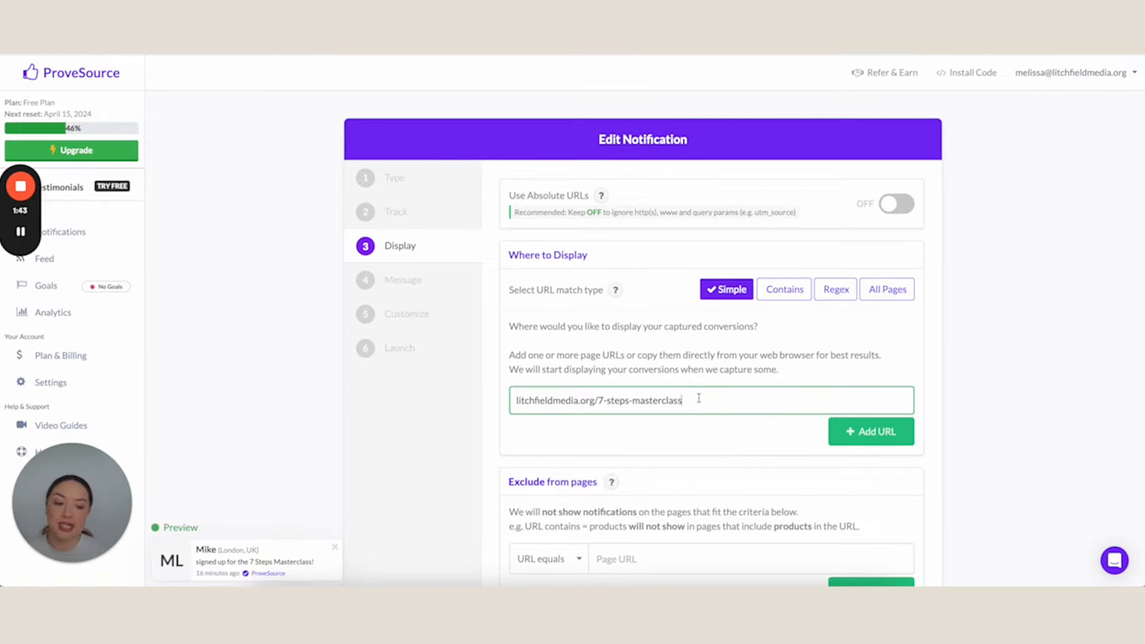
scroll(699, 399, "down", 3)
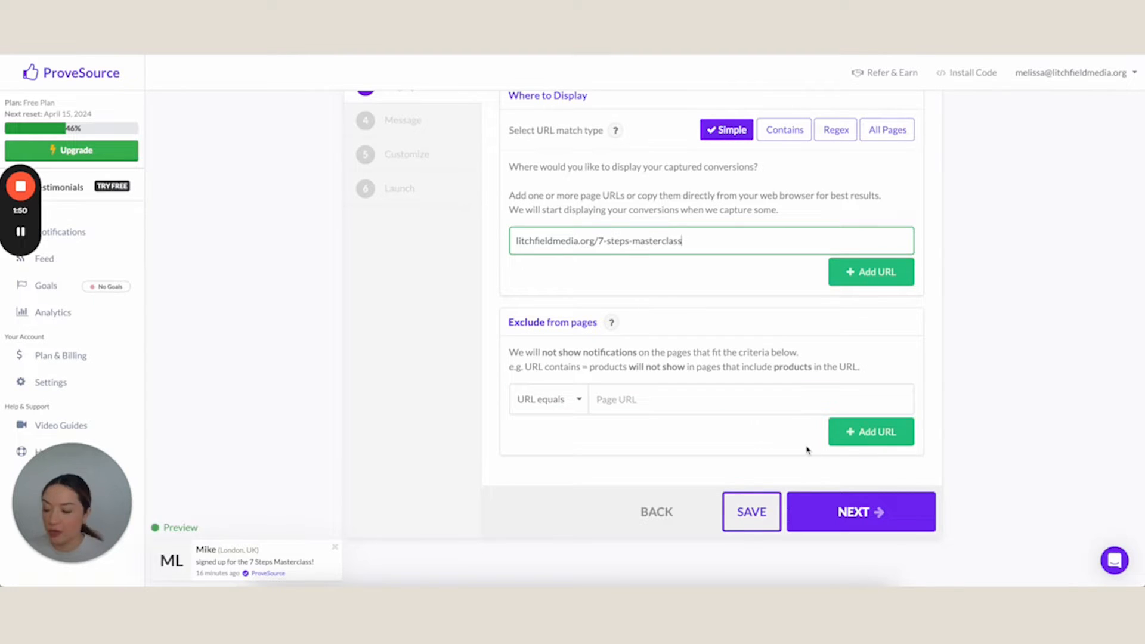
Advance to the message settings and change the message text to "signed up for the 7 Steps Ad Masterclass!"
left_click(825, 514)
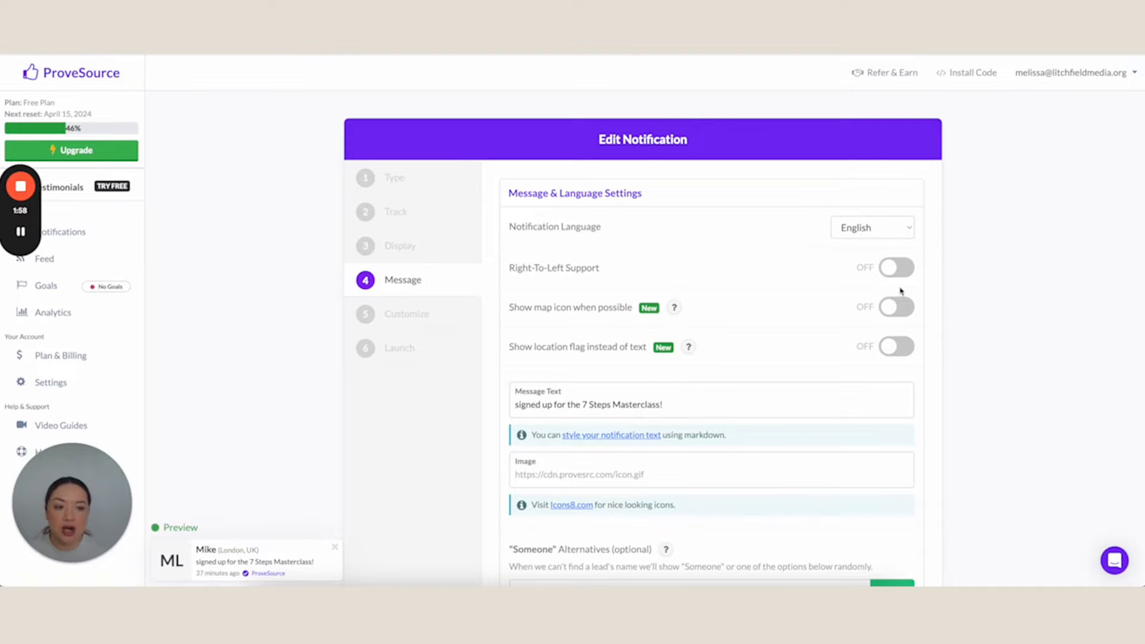
scroll(782, 260, "down", 1)
scroll(782, 260, "down", 2)
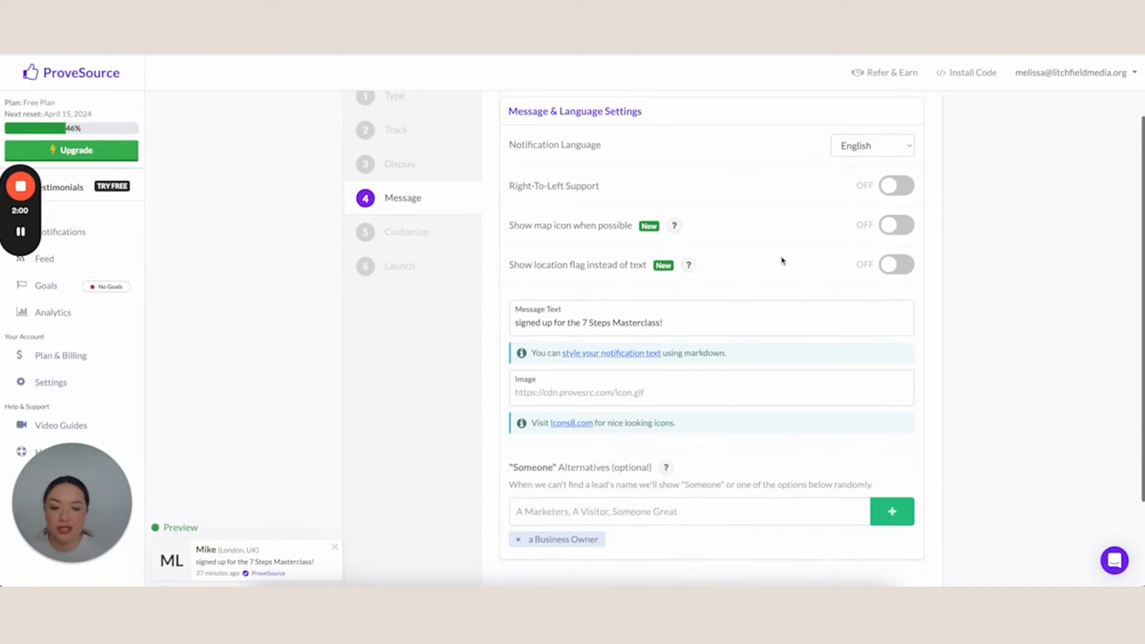
left_click(551, 280)
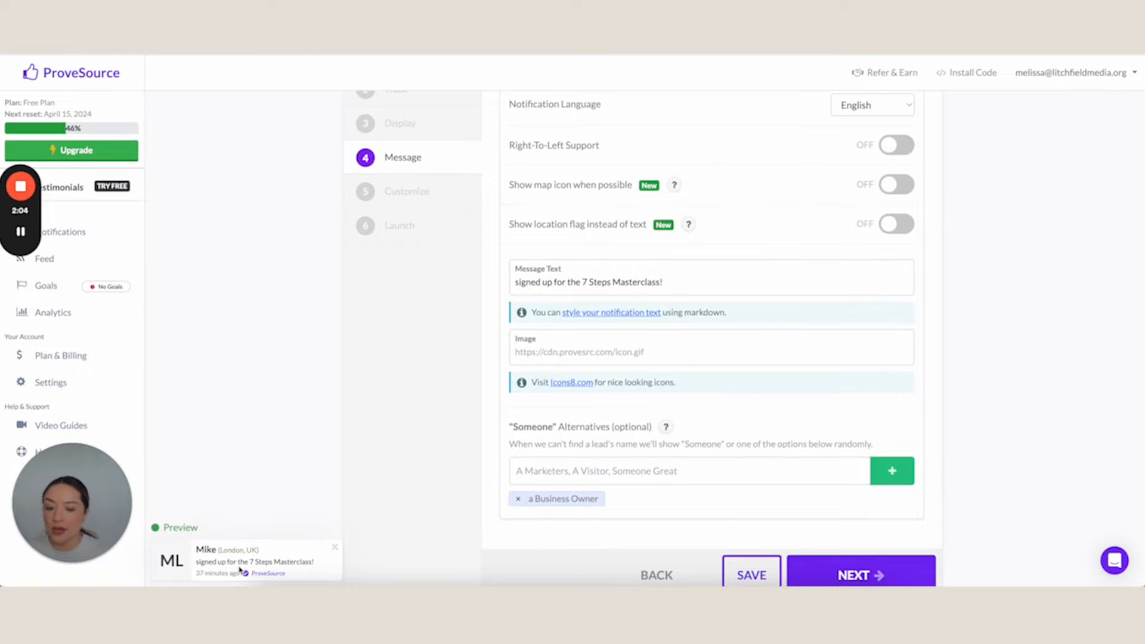
left_click(523, 284)
left_click_drag(516, 283, 679, 281)
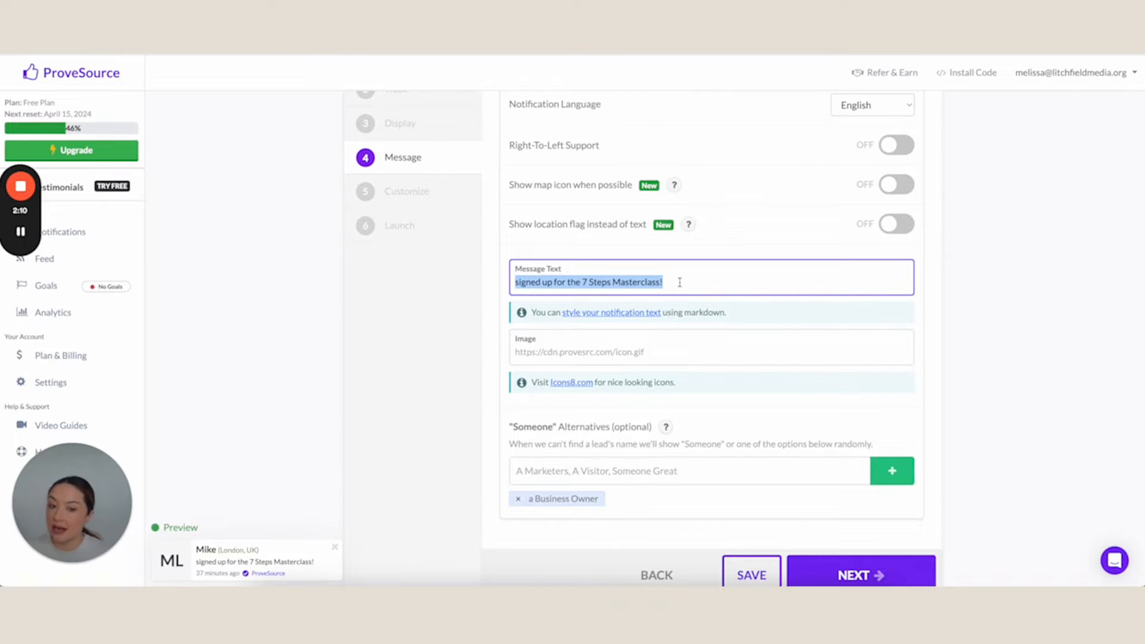
left_click(614, 283)
type("Ad")
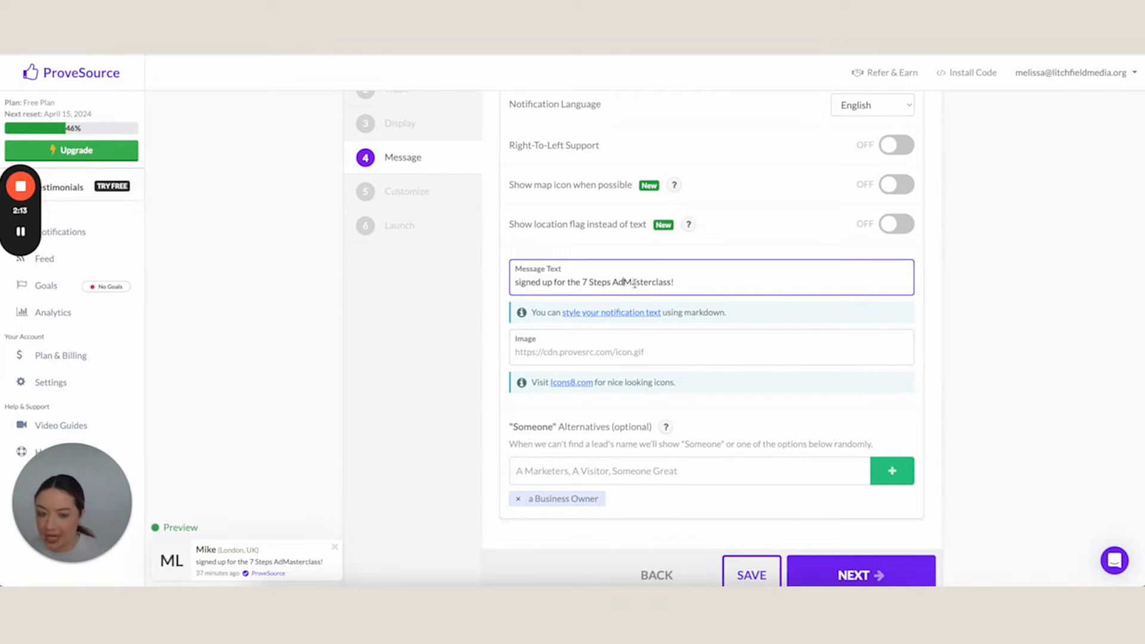
left_click(462, 311)
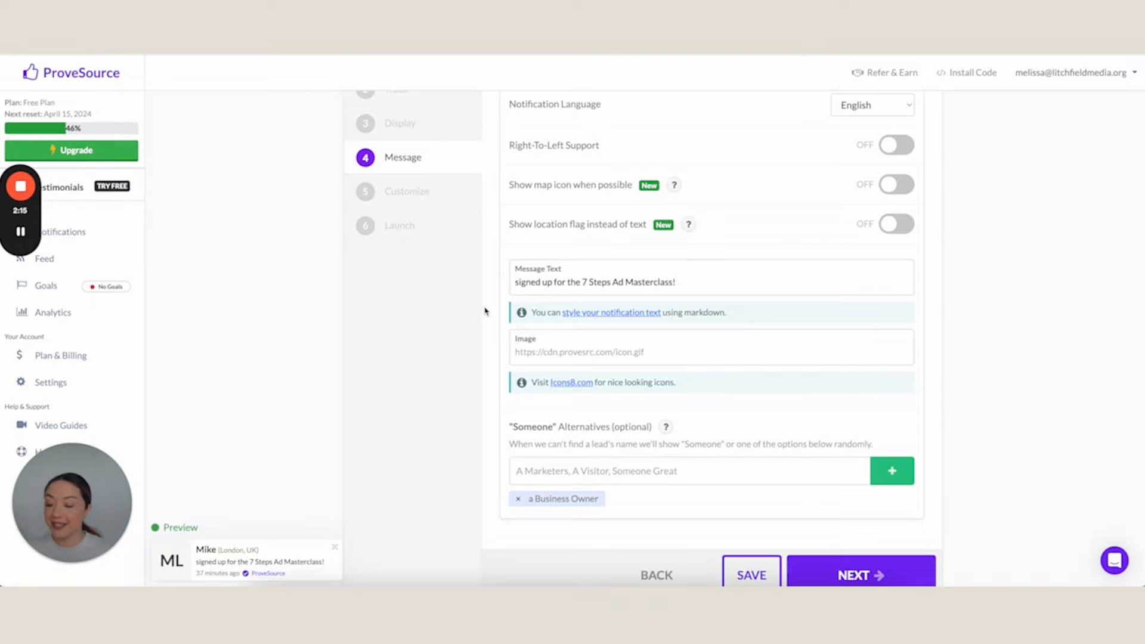
Review the notification's image field and the optional "Someone" alternatives in the message settings
scroll(561, 305, "down", 1)
left_click(620, 316)
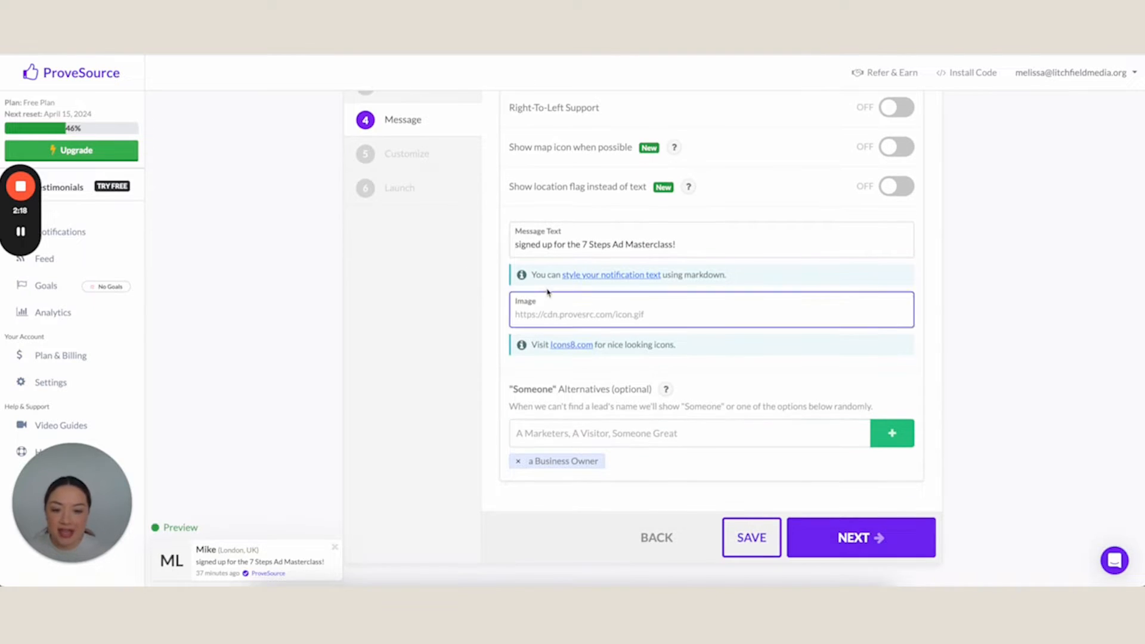
left_click(770, 338)
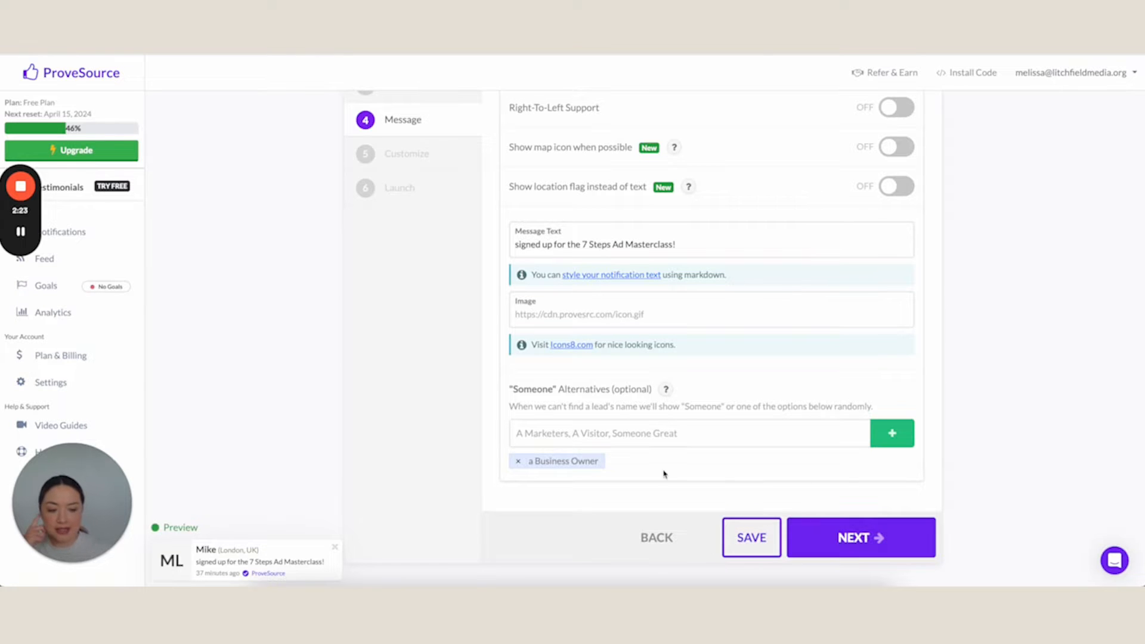
scroll(524, 388, "down", 1)
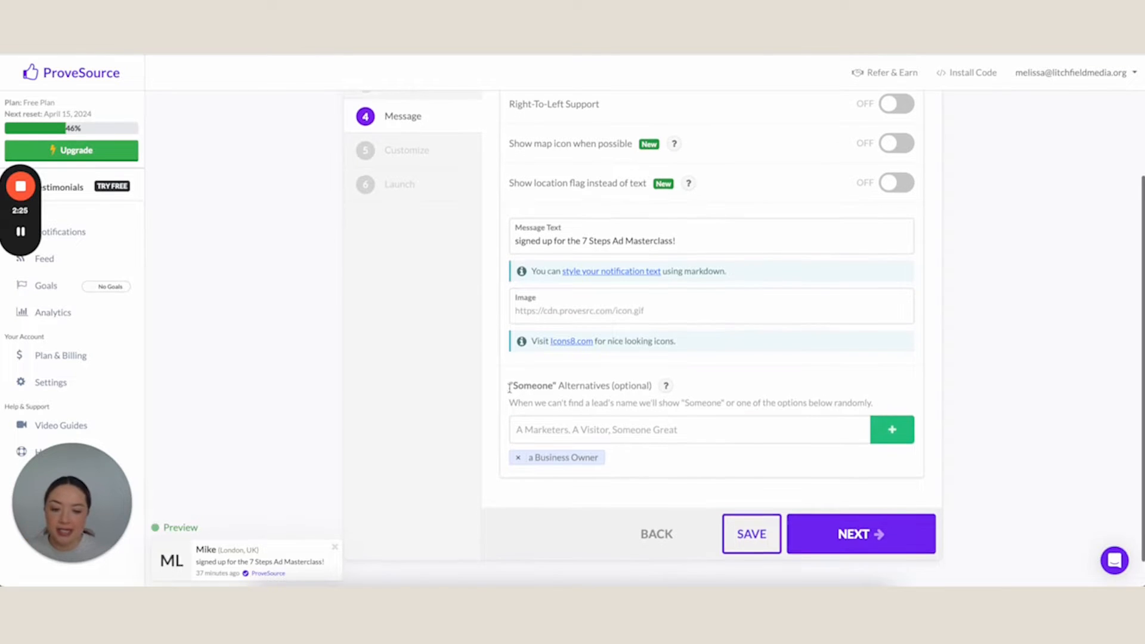
left_click_drag(510, 379, 657, 387)
scroll(658, 387, "up", 1)
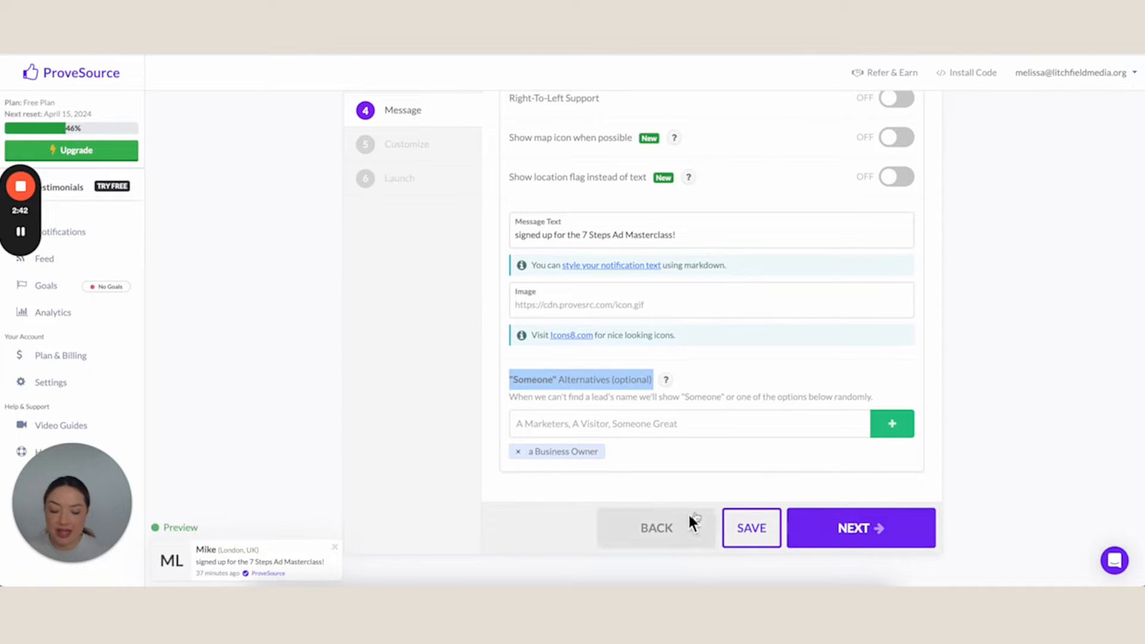
Advance to the customization settings and review the notification position option in the Design section
left_click(797, 530)
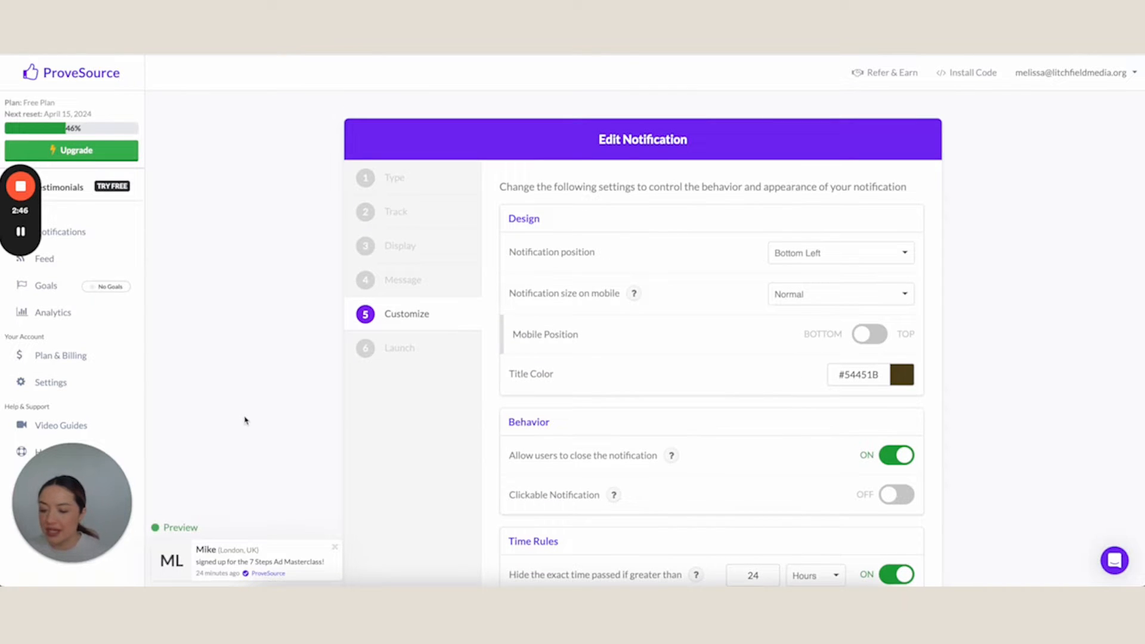
scroll(639, 332, "down", 1)
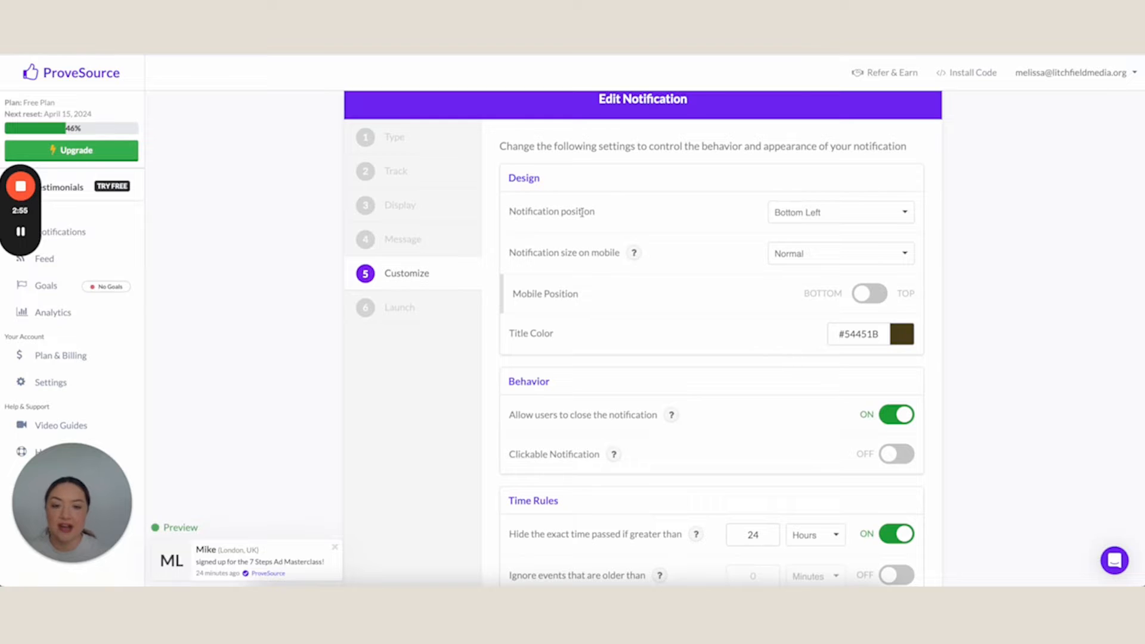
left_click_drag(515, 213, 601, 213)
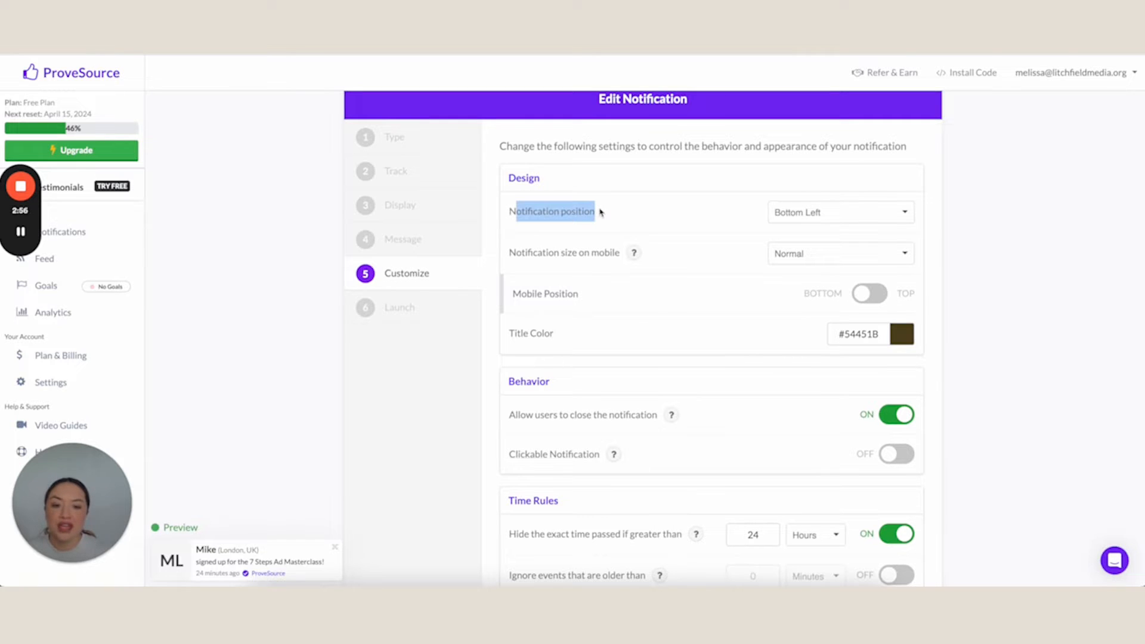
left_click(760, 209)
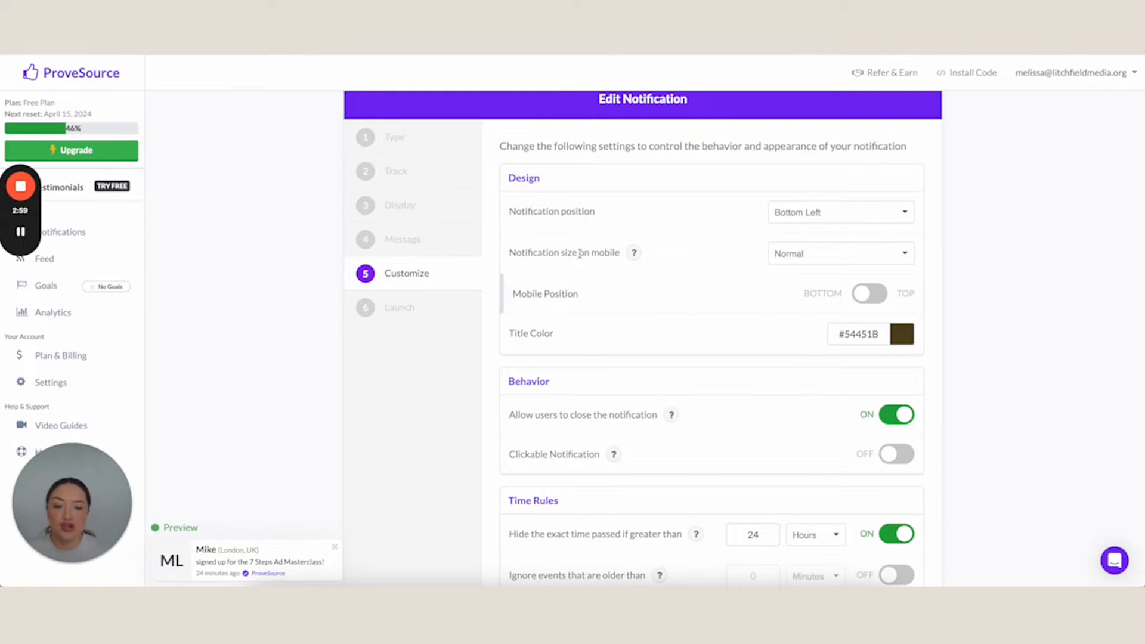
Try the Small notification size on mobile, and set it back to Normal
left_click(798, 258)
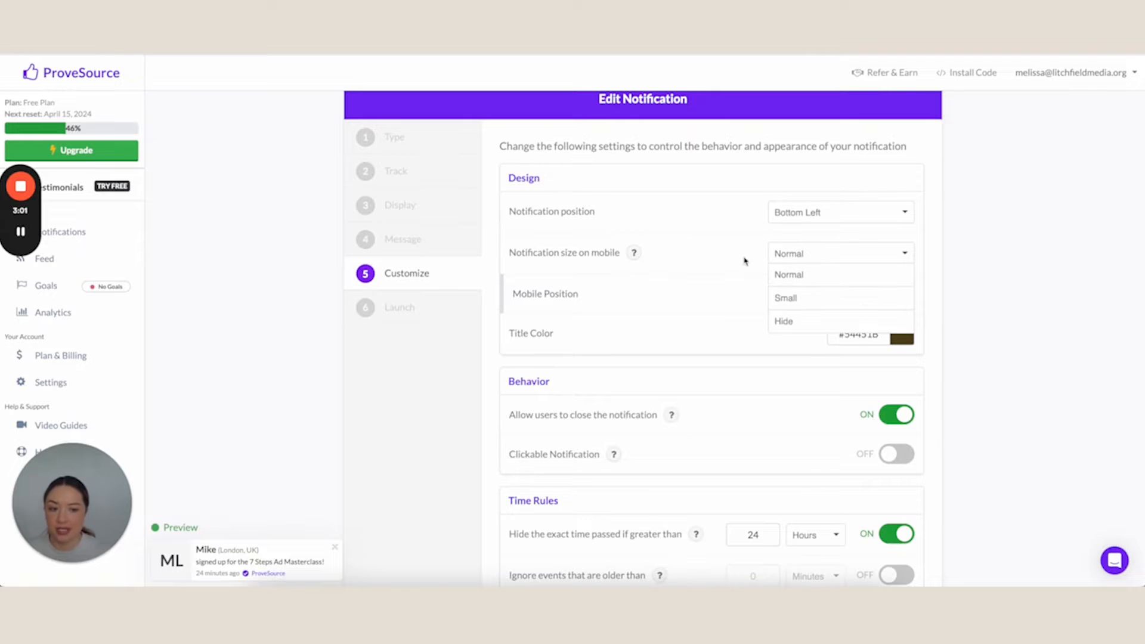
left_click(784, 297)
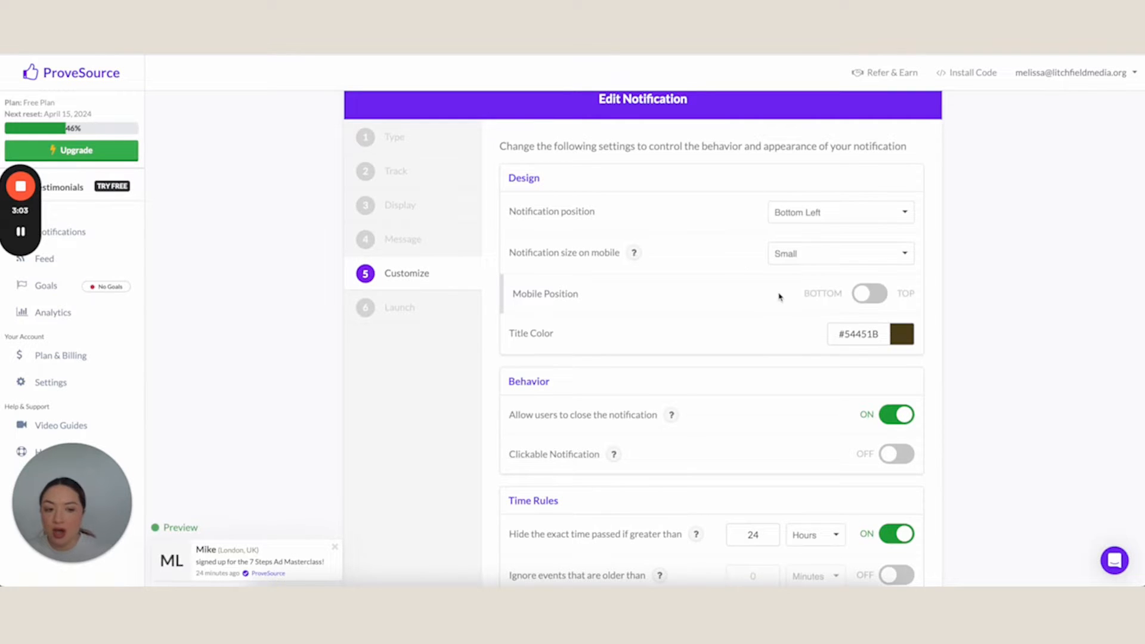
left_click(786, 256)
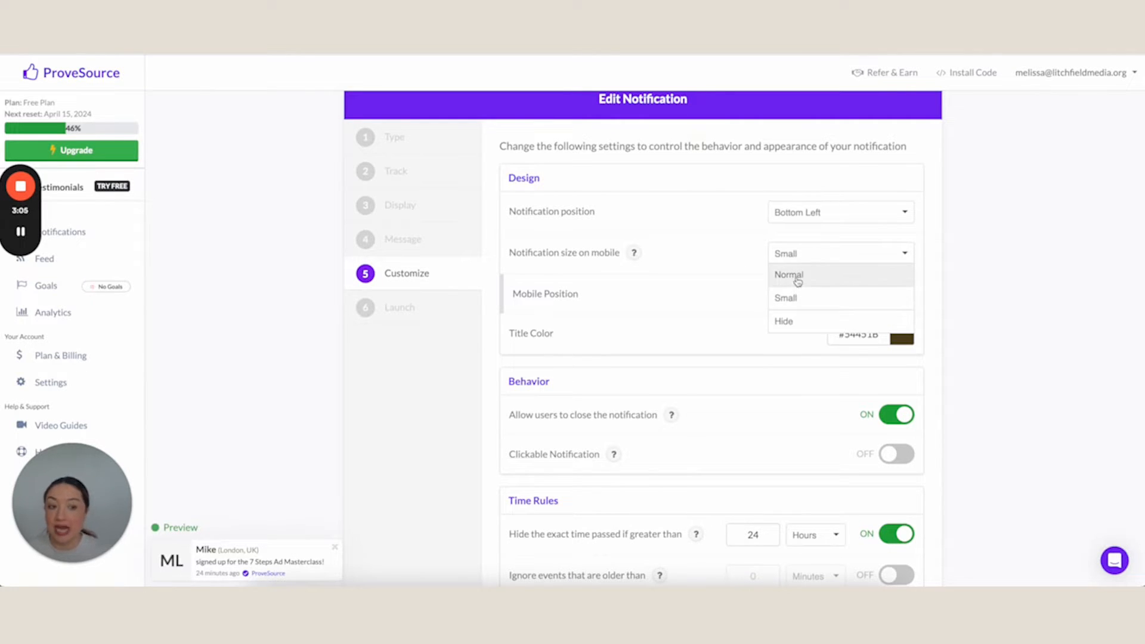
left_click(795, 276)
Review the Behavior option that allows users to close the notification
scroll(715, 279, "down", 3)
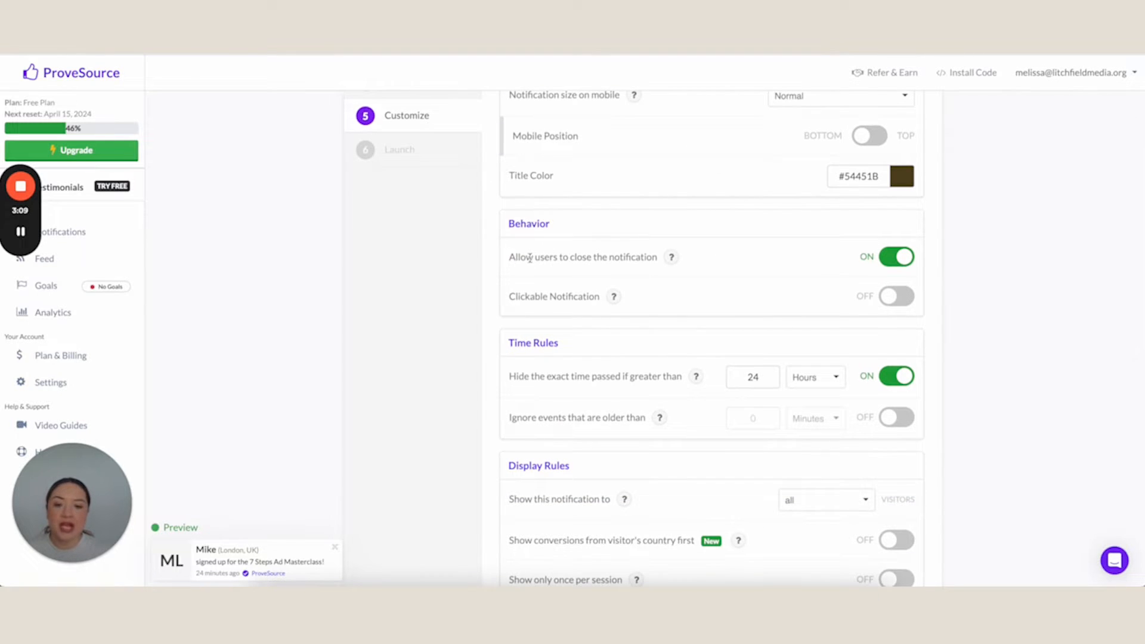
left_click_drag(510, 258, 670, 260)
left_click(504, 261)
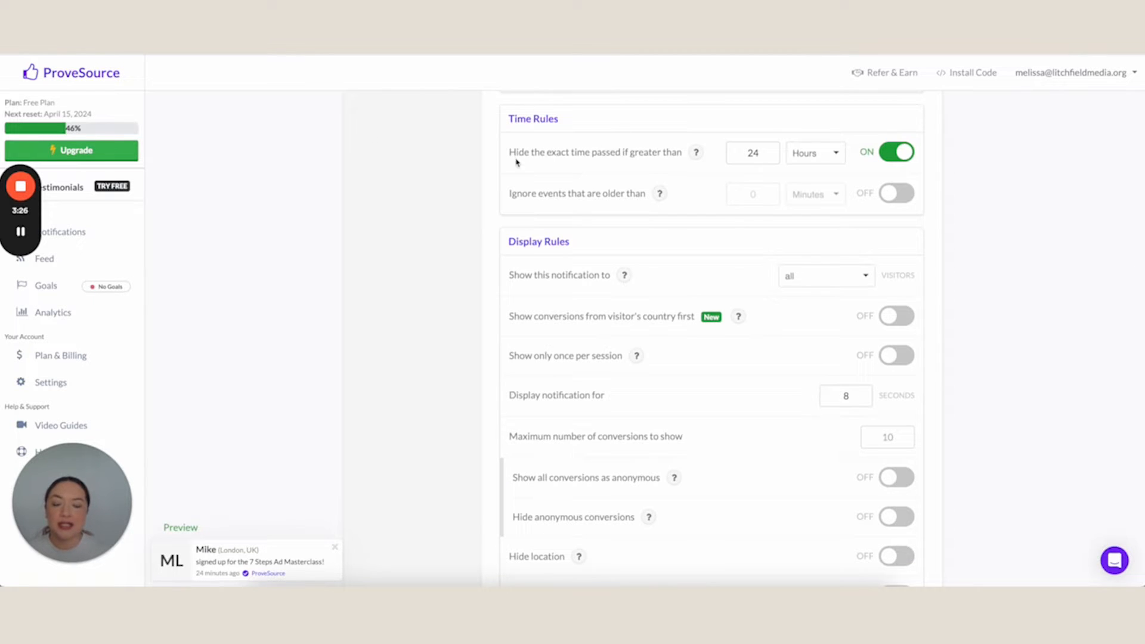
Set the time rule for hiding the exact time passed to greater than 30 hours
left_click_drag(509, 155, 685, 163)
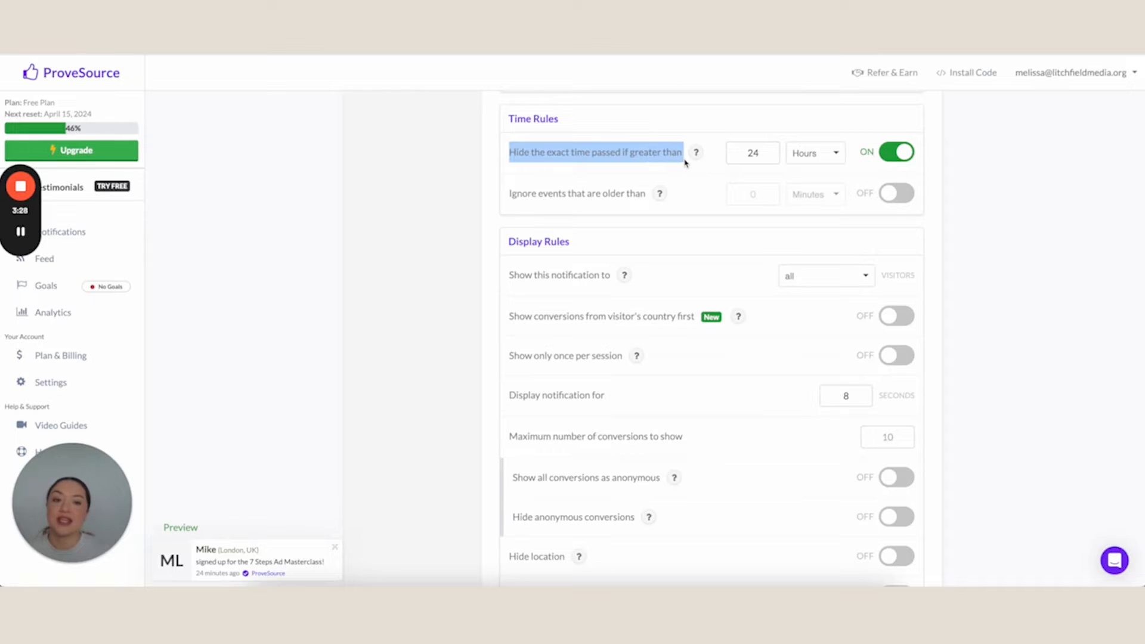
scroll(687, 161, "down", 1)
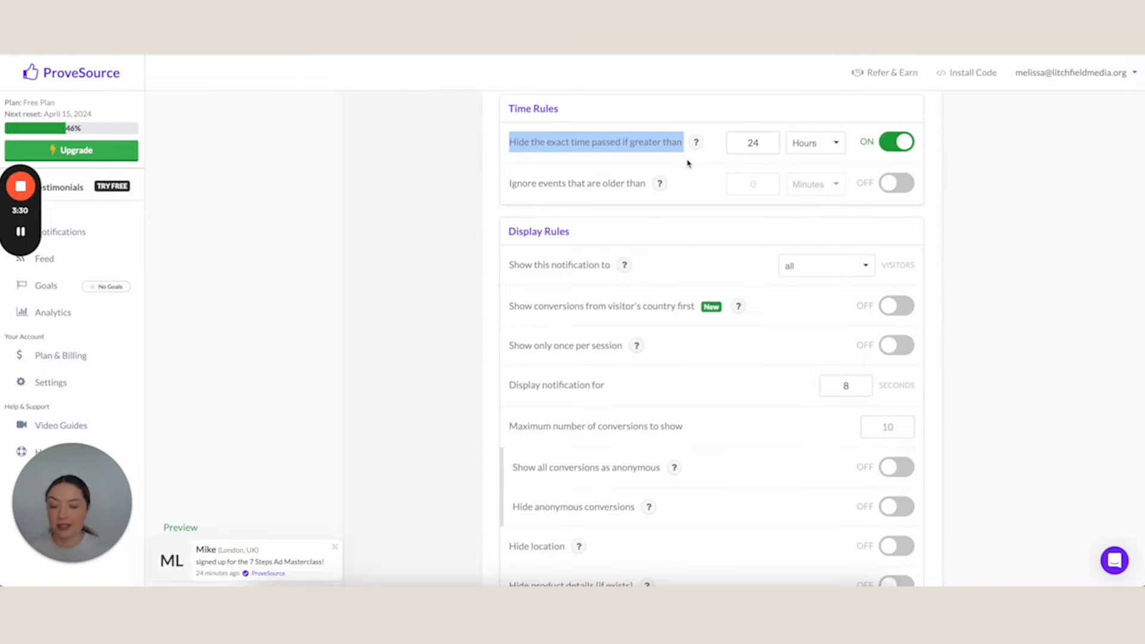
left_click(761, 148)
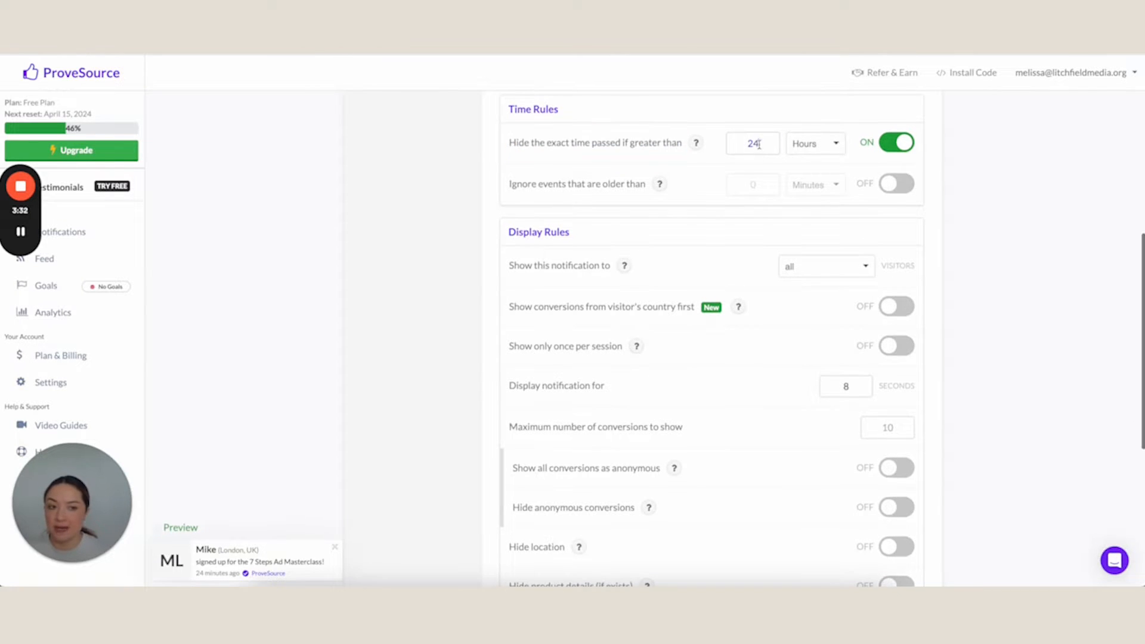
key("BackSpace")
key("BackSpace")
type("30")
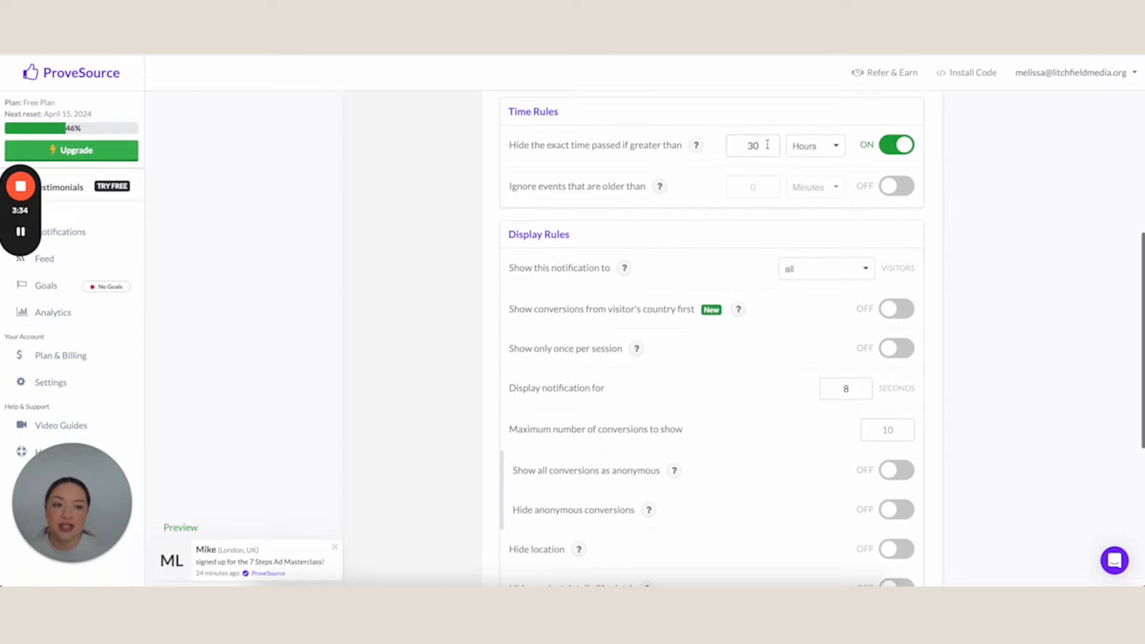
Set the time rule for hiding the exact time passed to greater than 24 hours
left_click_drag(763, 149, 740, 145)
type("24")
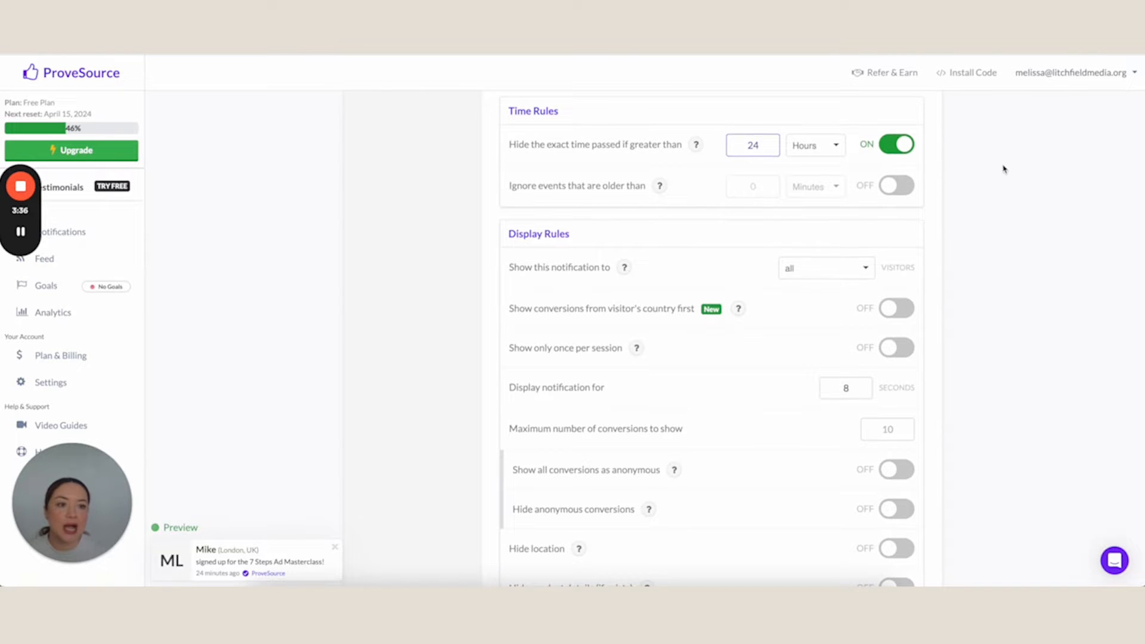
scroll(1004, 169, "up", 1)
scroll(877, 140, "down", 1)
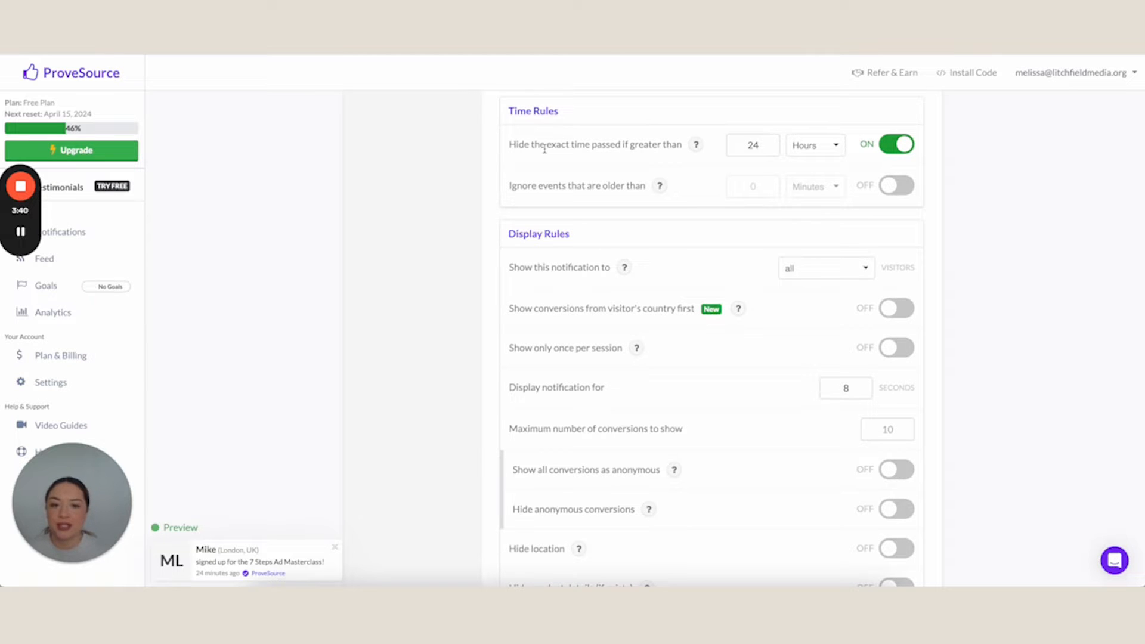
scroll(545, 150, "down", 2)
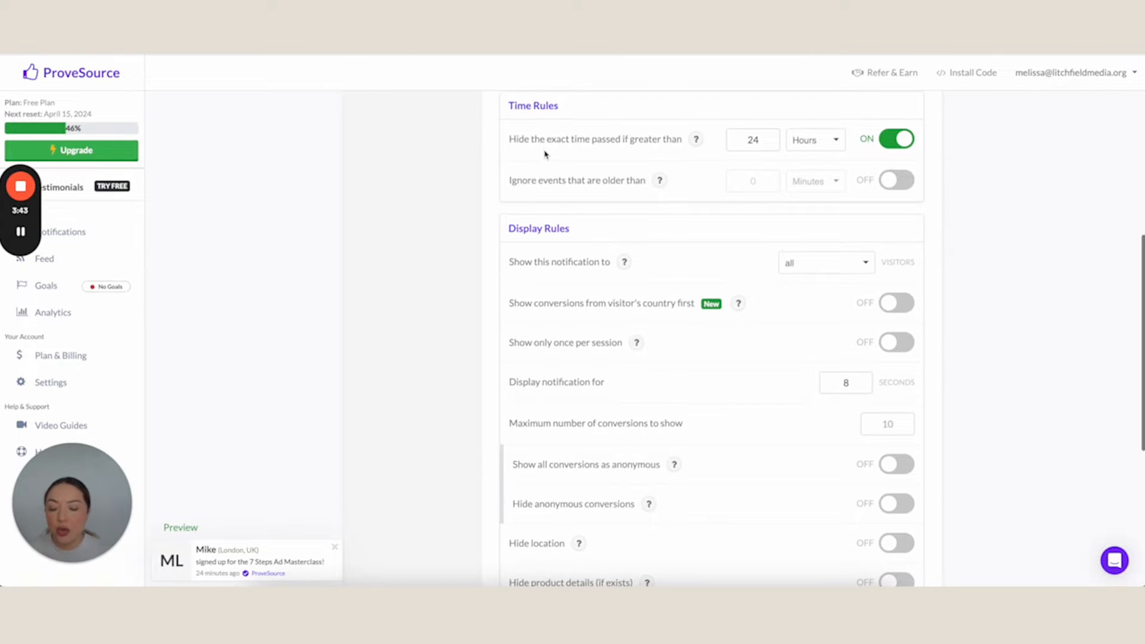
scroll(545, 154, "up", 2)
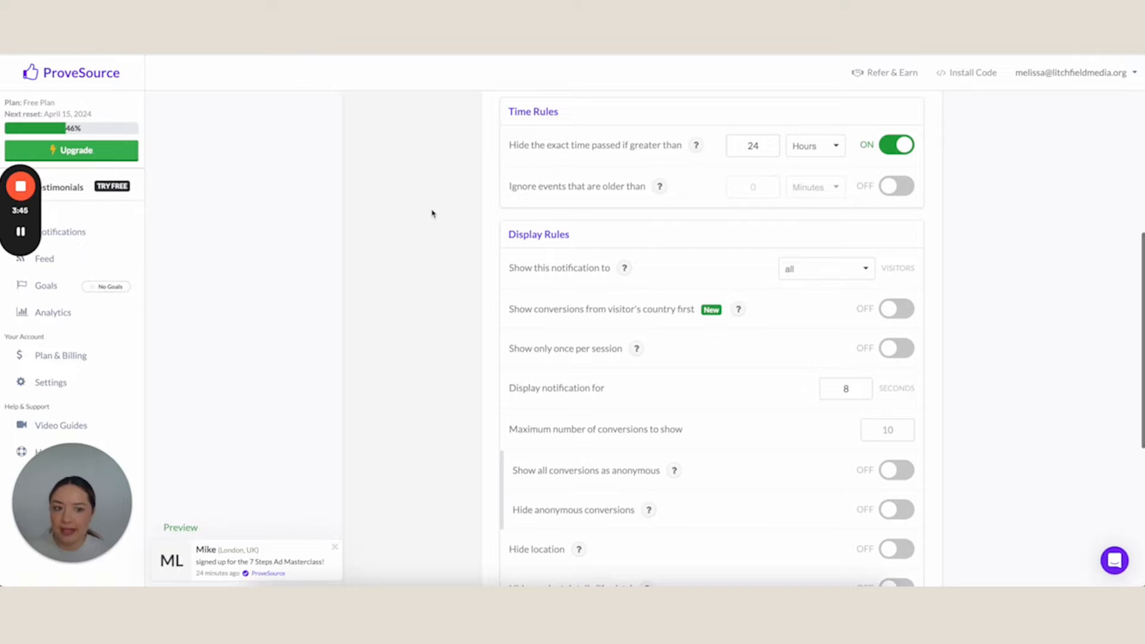
Review the Display Rules, including how many seconds the notification is displayed and the conversion and anonymity options
scroll(430, 215, "down", 5)
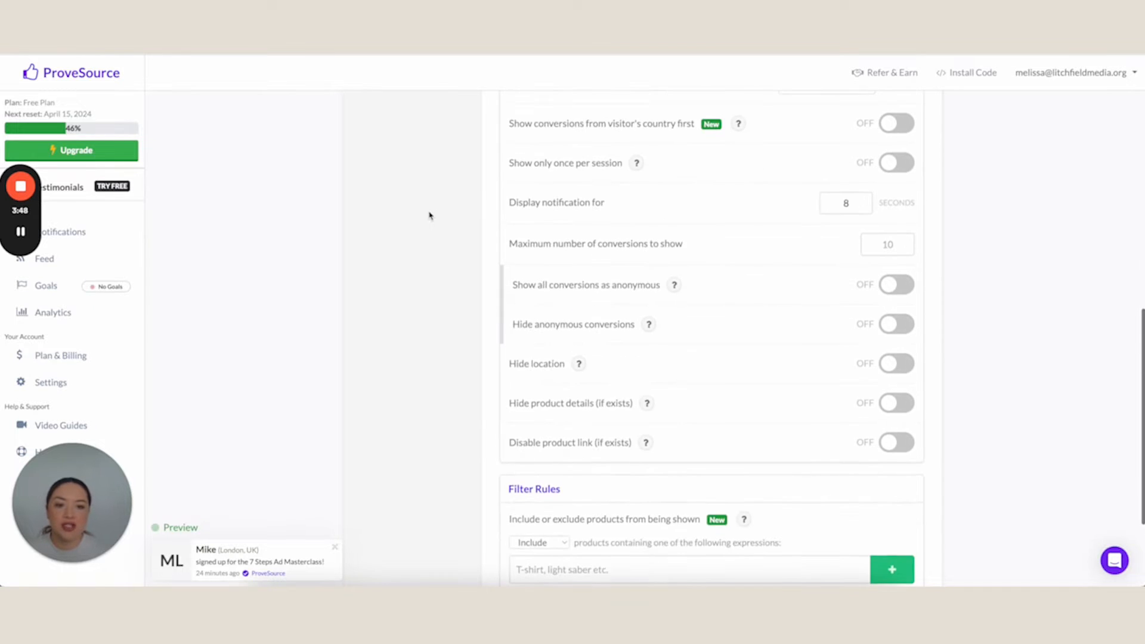
scroll(430, 215, "down", 4)
scroll(429, 215, "up", 6)
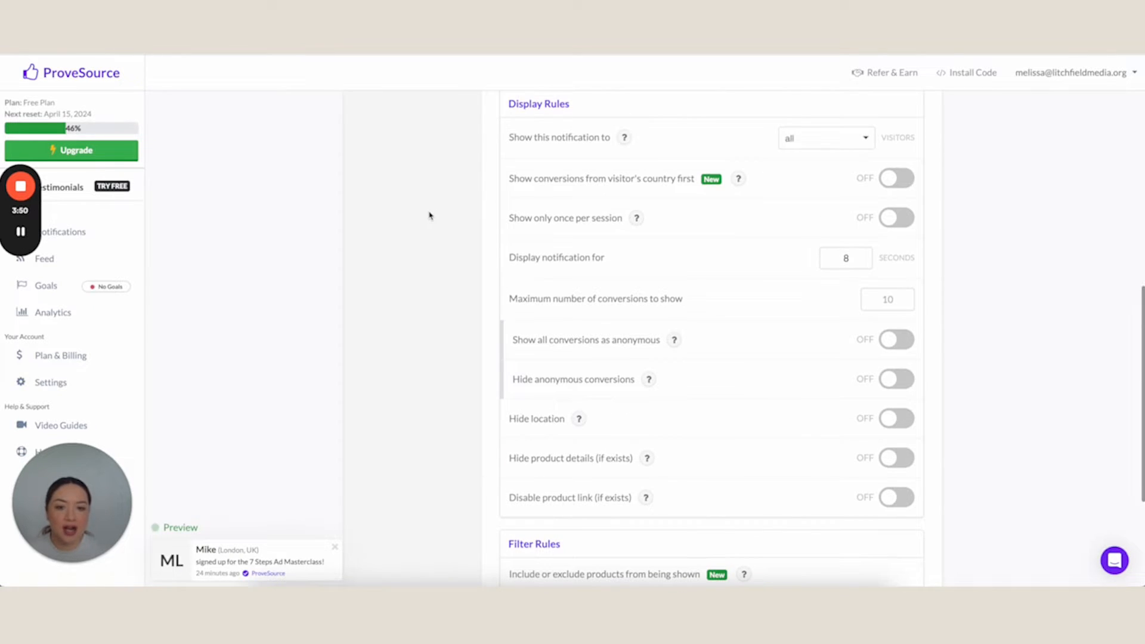
scroll(430, 215, "down", 1)
left_click(864, 222)
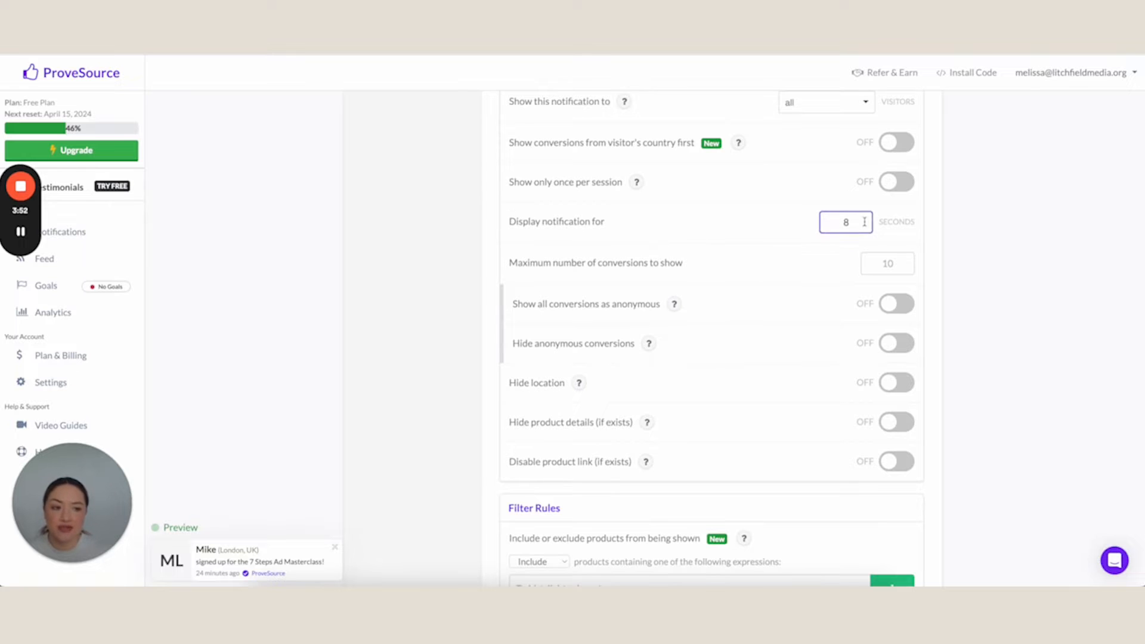
left_click(705, 223)
scroll(705, 224, "down", 2)
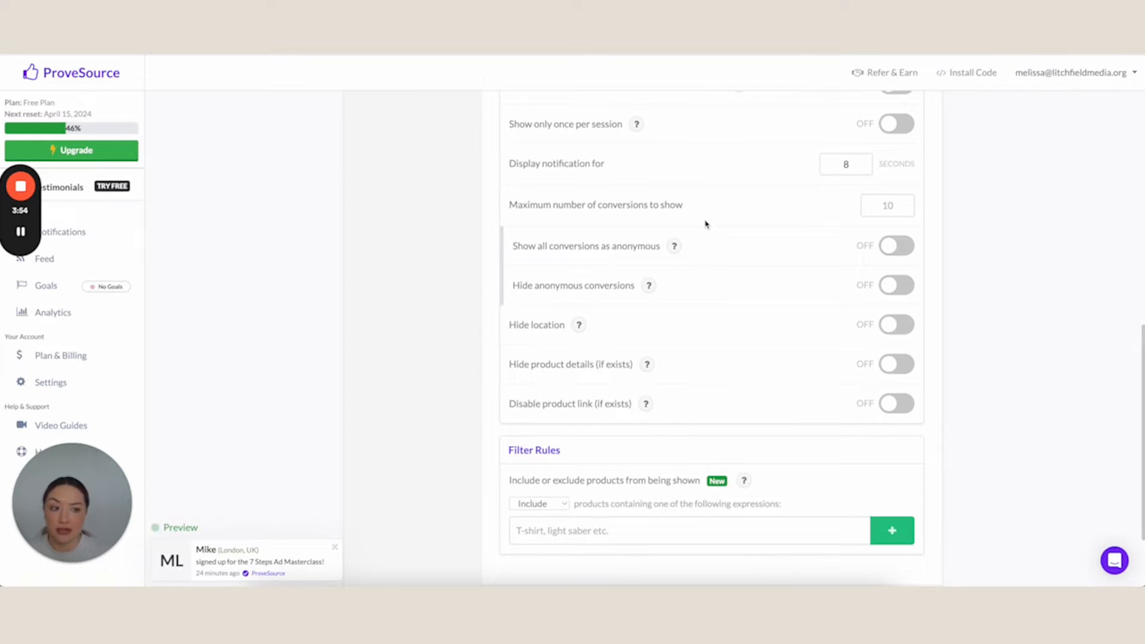
Review the Filter Rules, advance to the Launch stage and save the changes to the 7 Steps Masterclass notification
scroll(705, 224, "down", 1)
scroll(705, 223, "down", 1)
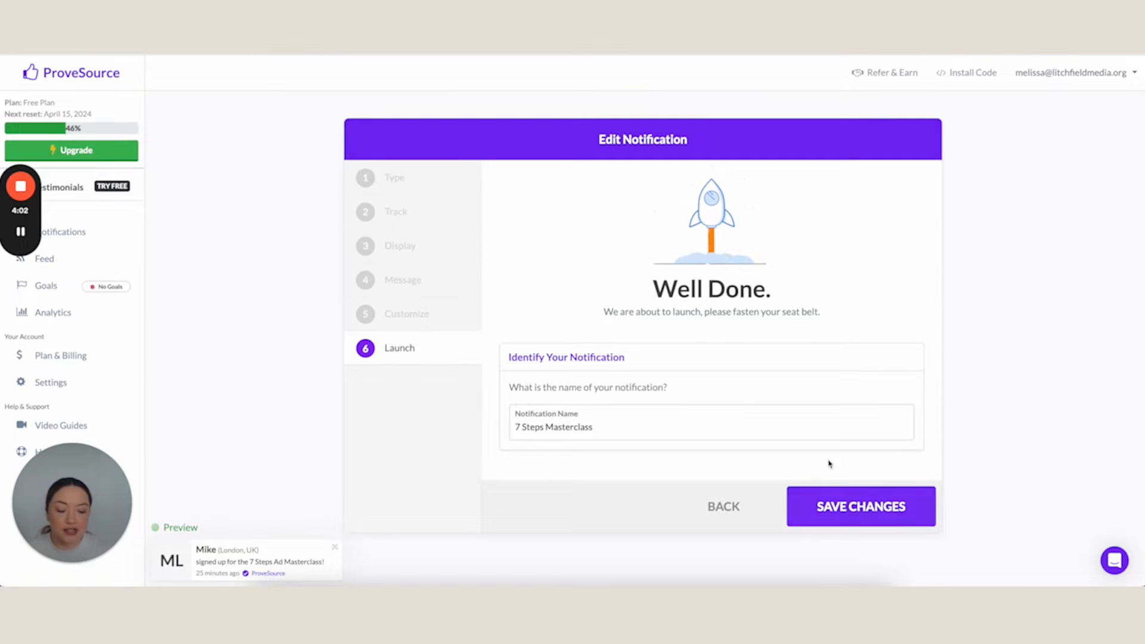
scroll(830, 505, "down", 1)
left_click(829, 504)
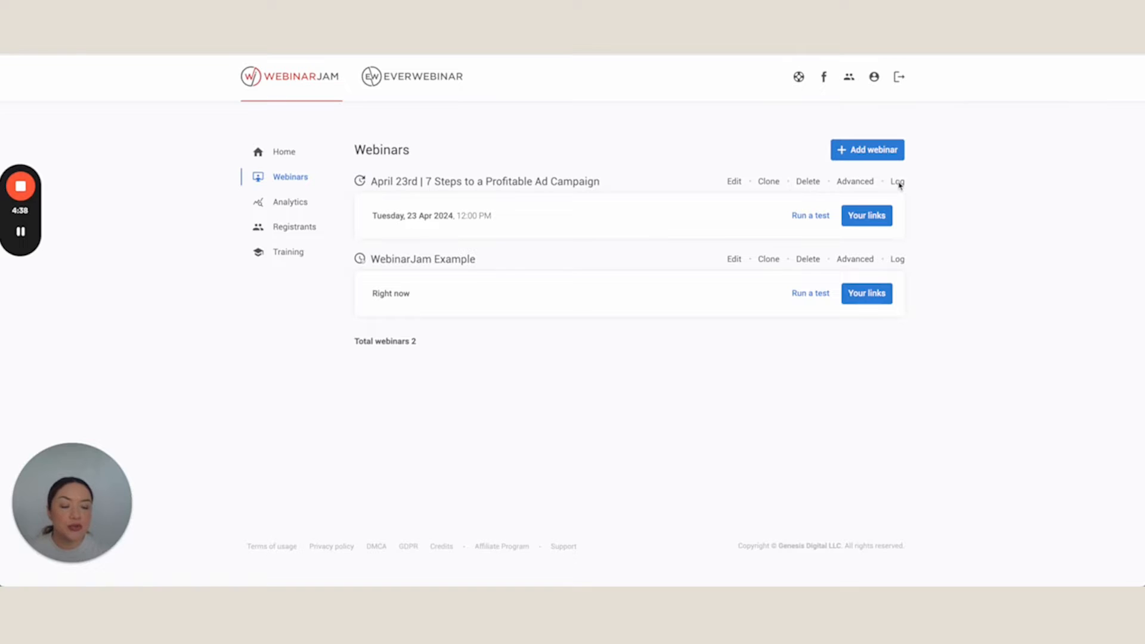
In WebinarJam, view the API custom integration details of the April 23rd webinar's advanced integration, including its API key, and close them
left_click(857, 182)
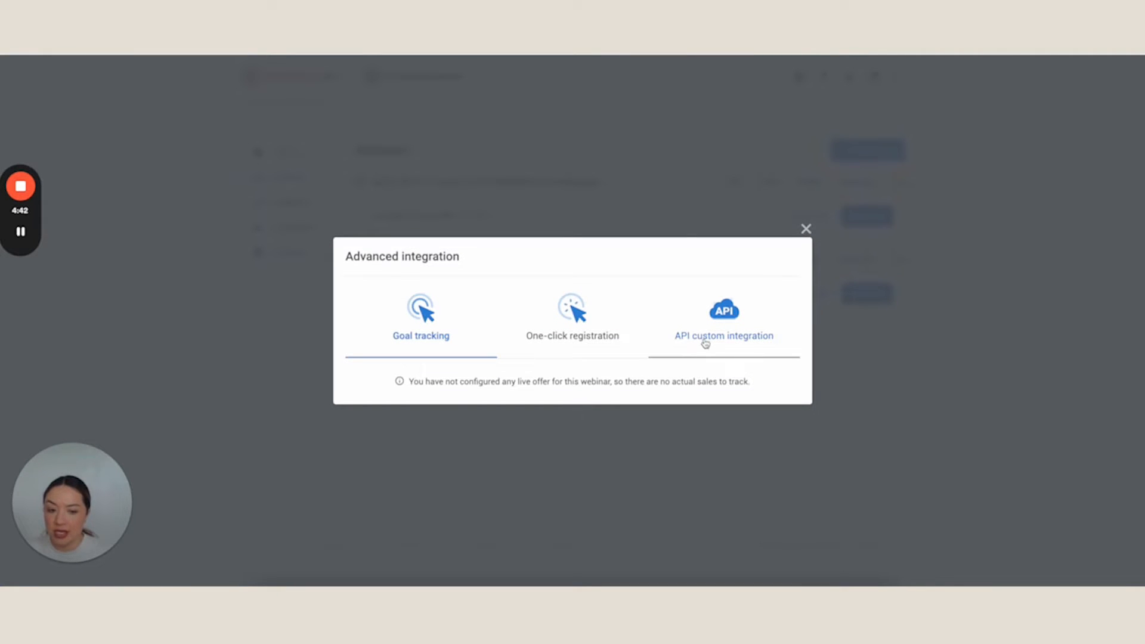
left_click(733, 338)
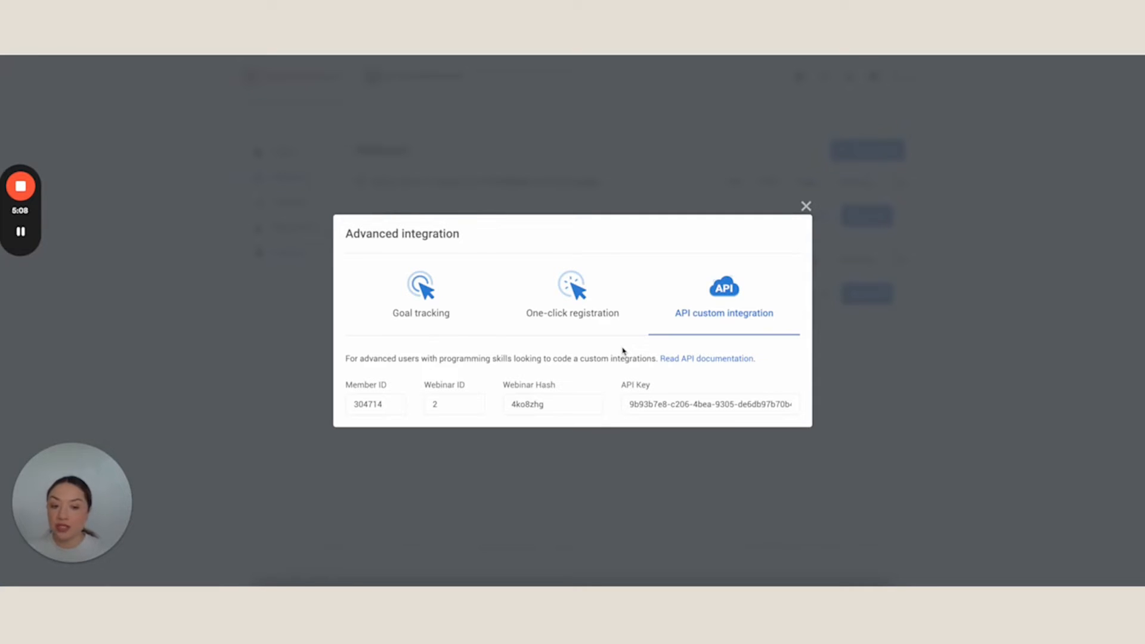
mouse_move(638, 409)
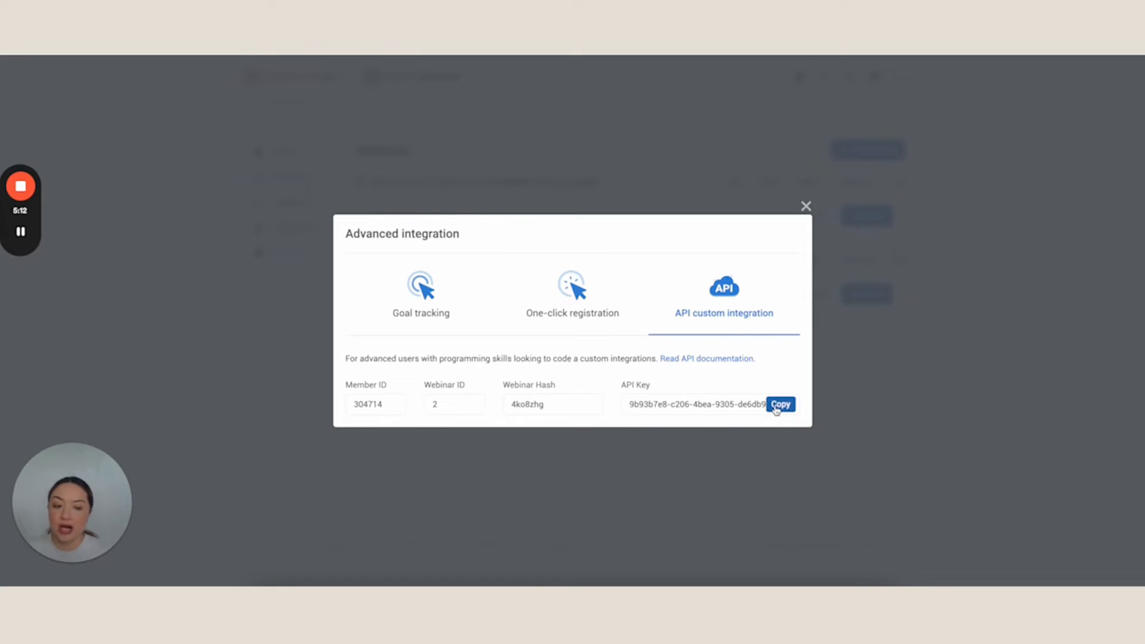
left_click(806, 206)
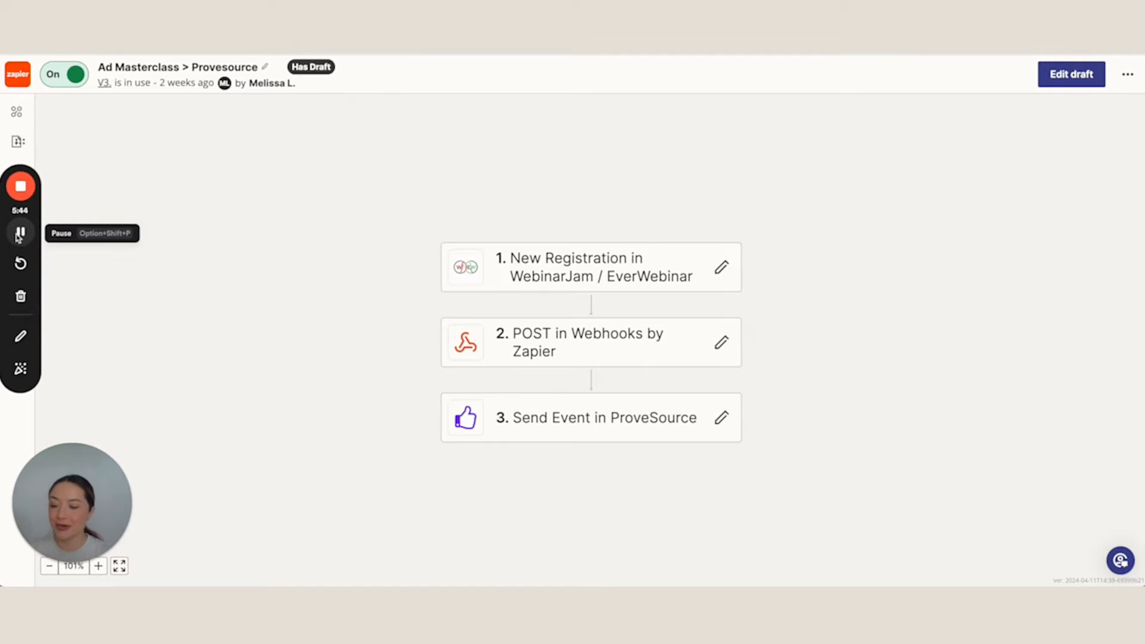
Switch to Zapier, edit the Ad Masterclass > Provesource draft and open the New Registration trigger's app and event settings
left_click(531, 259)
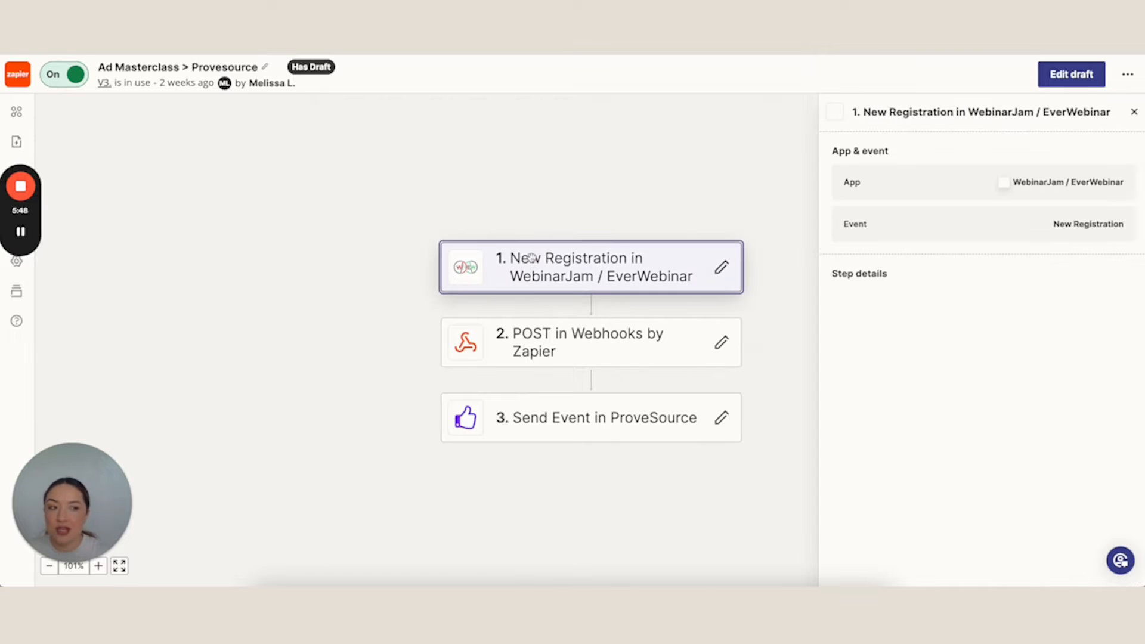
left_click(1069, 74)
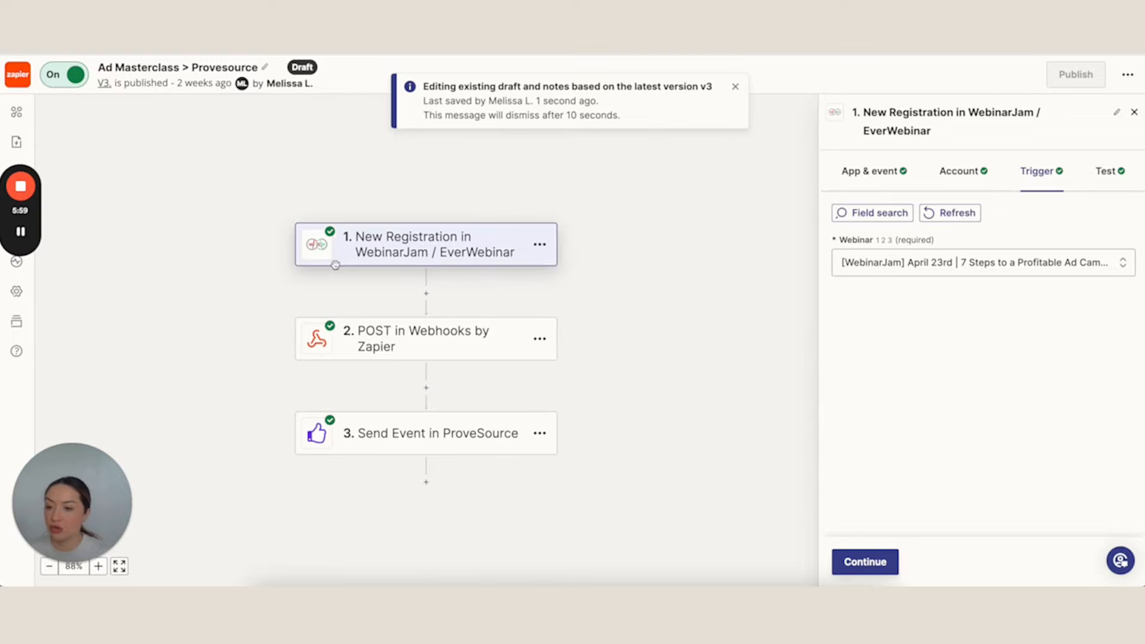
left_click(425, 242)
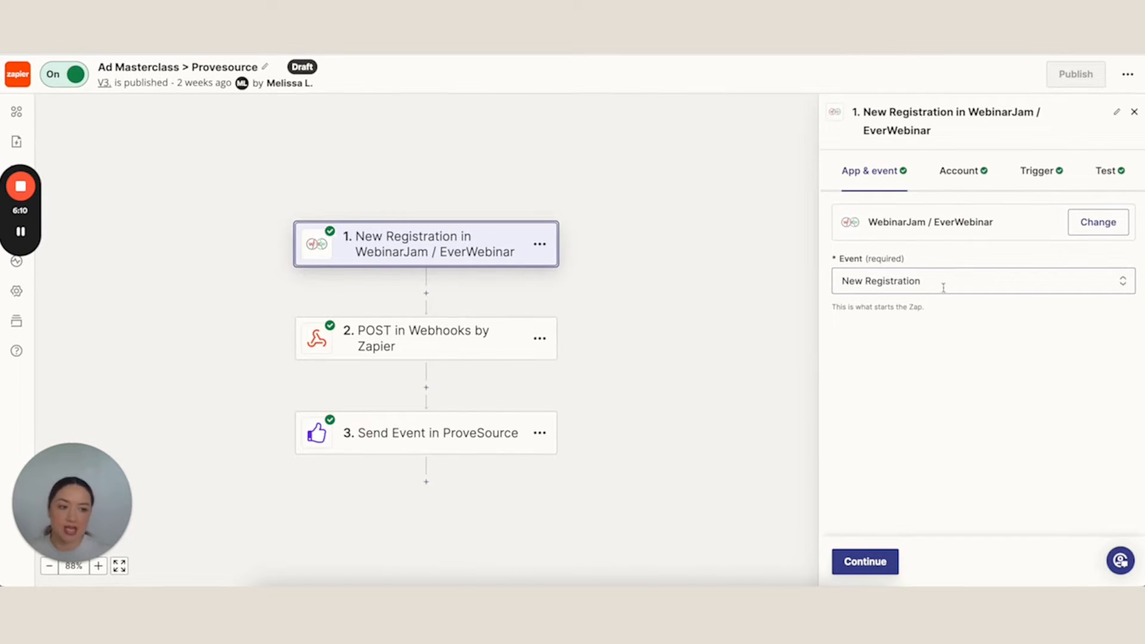
Accept the trigger's event and connected account, choose the April 23rd | 7 Steps to a Profitable Ad Campaign webinar, and continue to testing
left_click(864, 562)
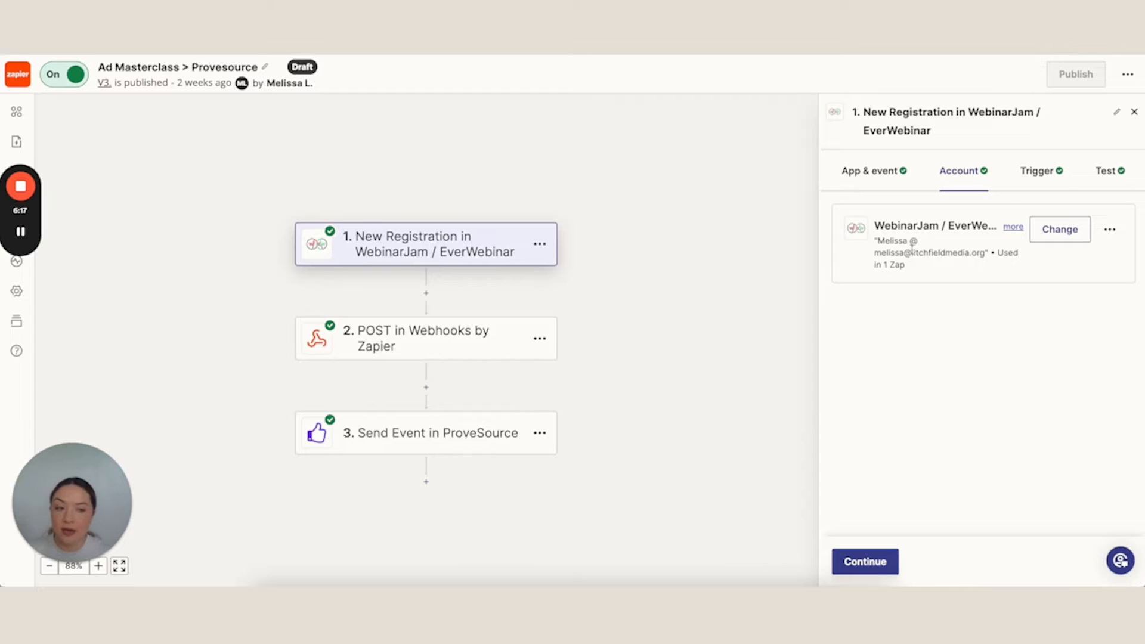
left_click(883, 562)
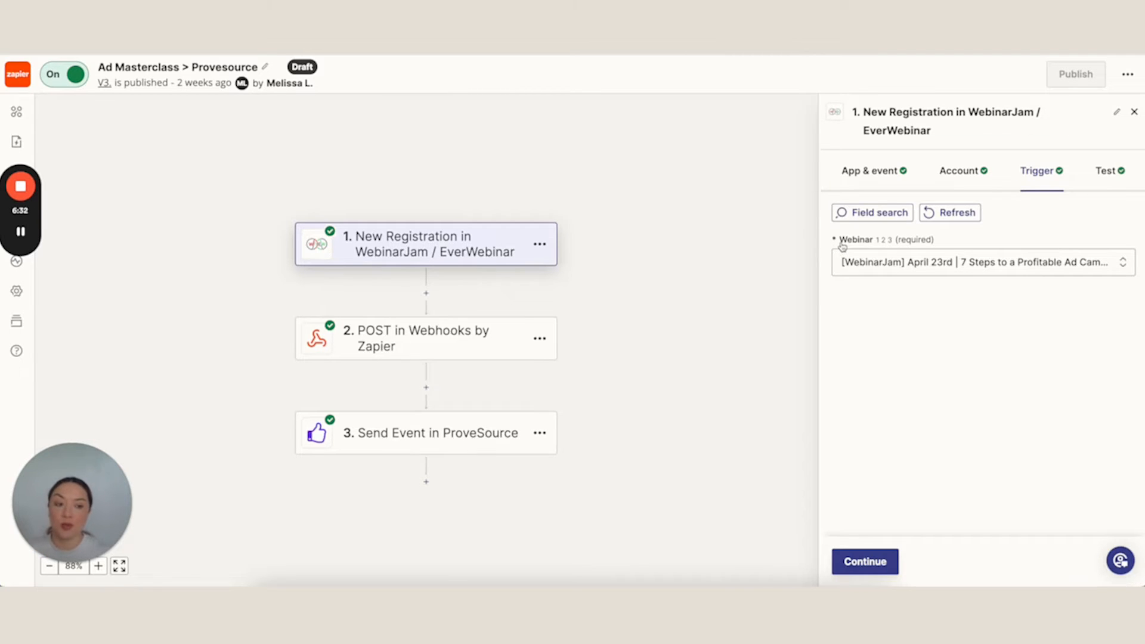
left_click(940, 265)
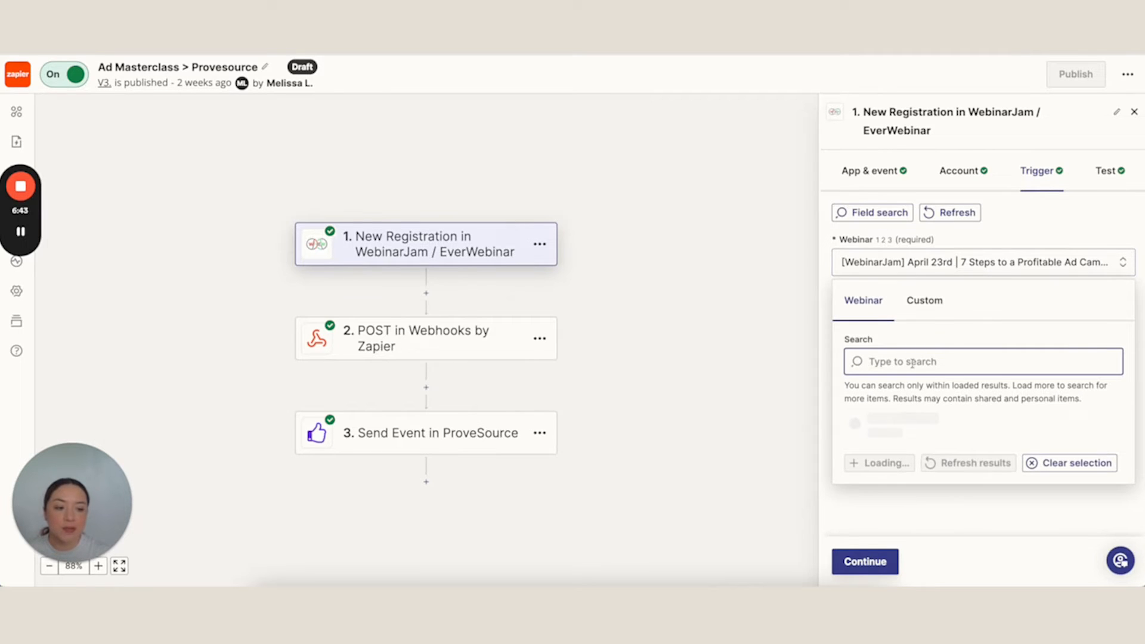
scroll(931, 373, "down", 1)
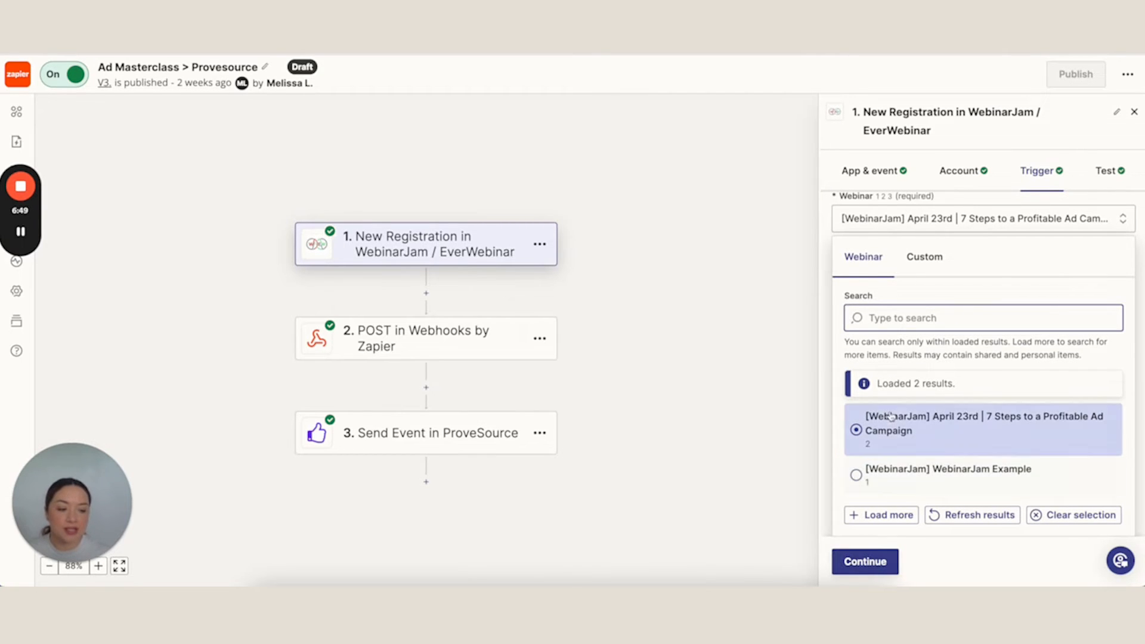
left_click(916, 430)
left_click(883, 553)
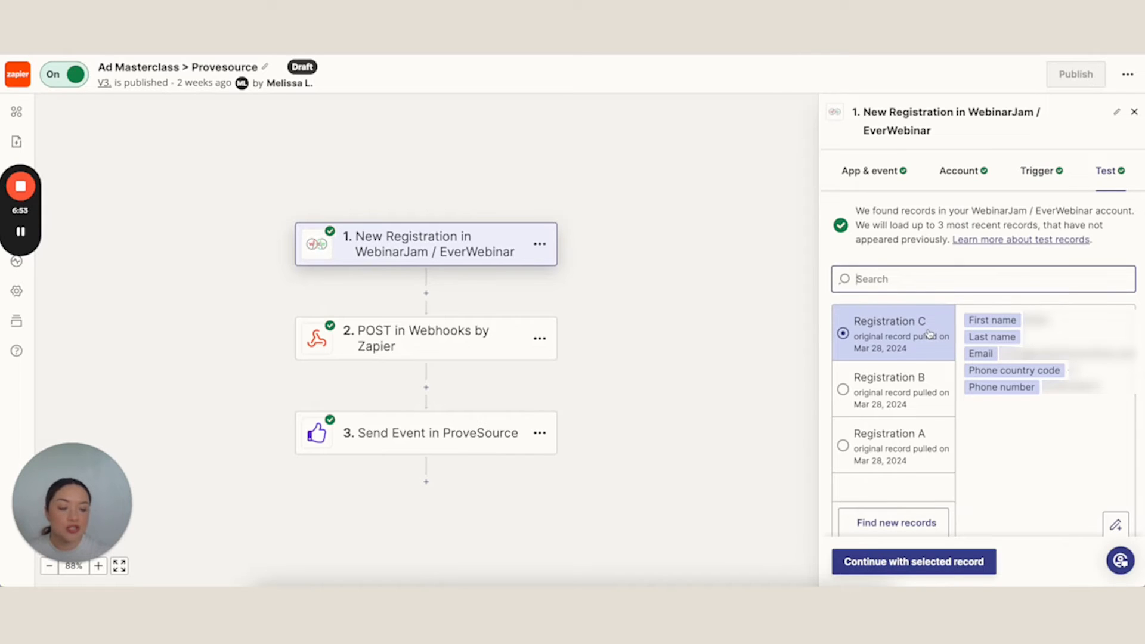
Review the trigger's test records and continue to the webhook step with Registration C selected
scroll(929, 334, "down", 1)
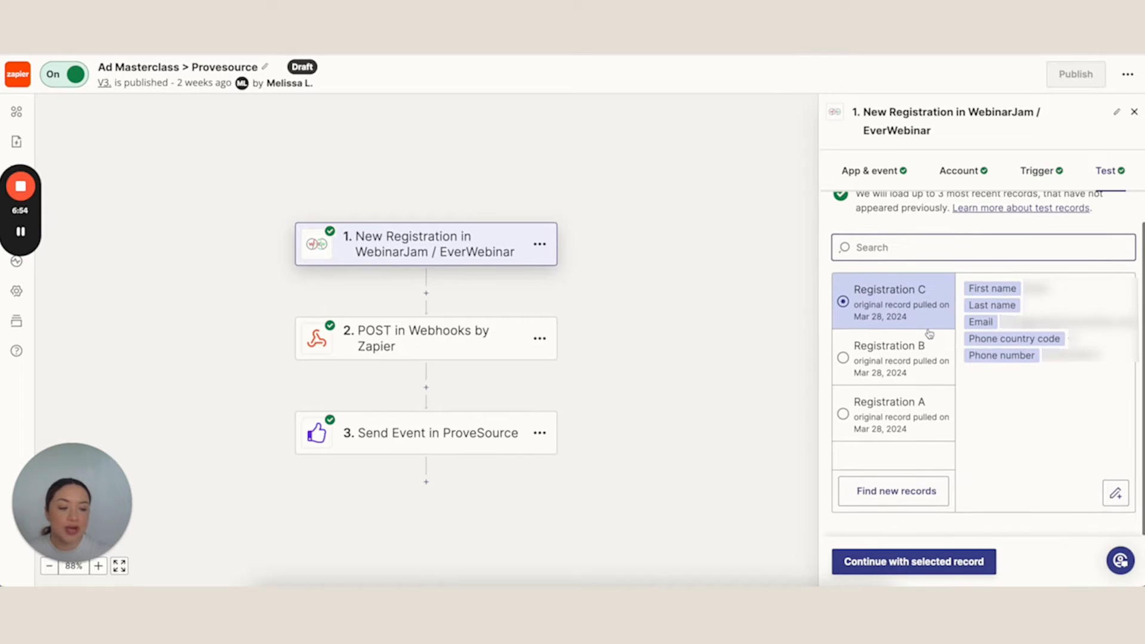
scroll(929, 334, "up", 1)
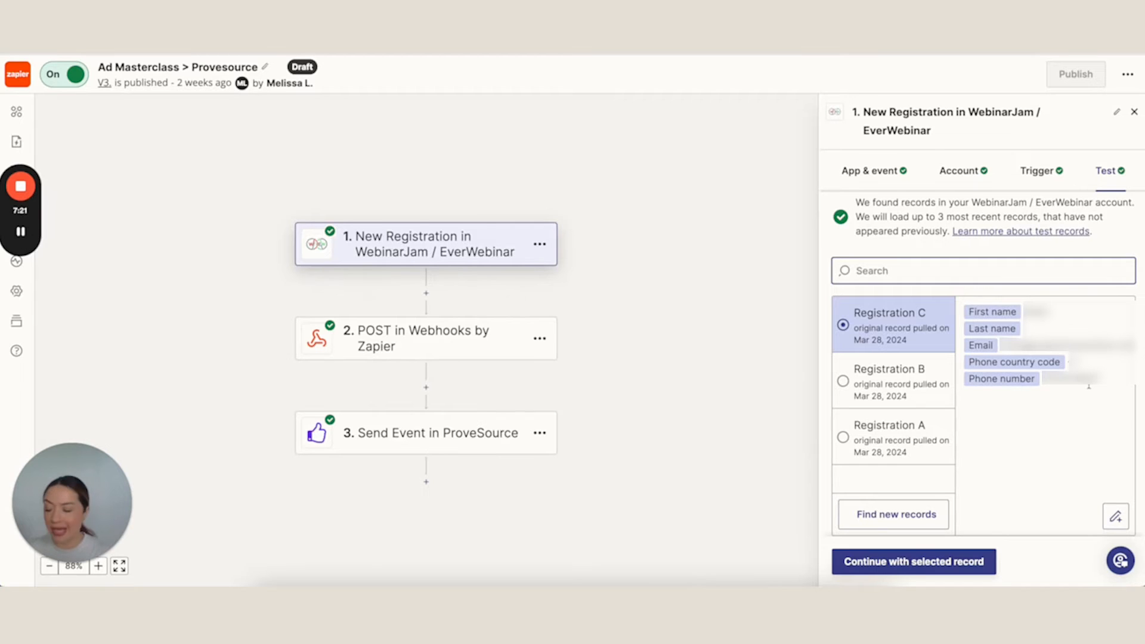
left_click(908, 567)
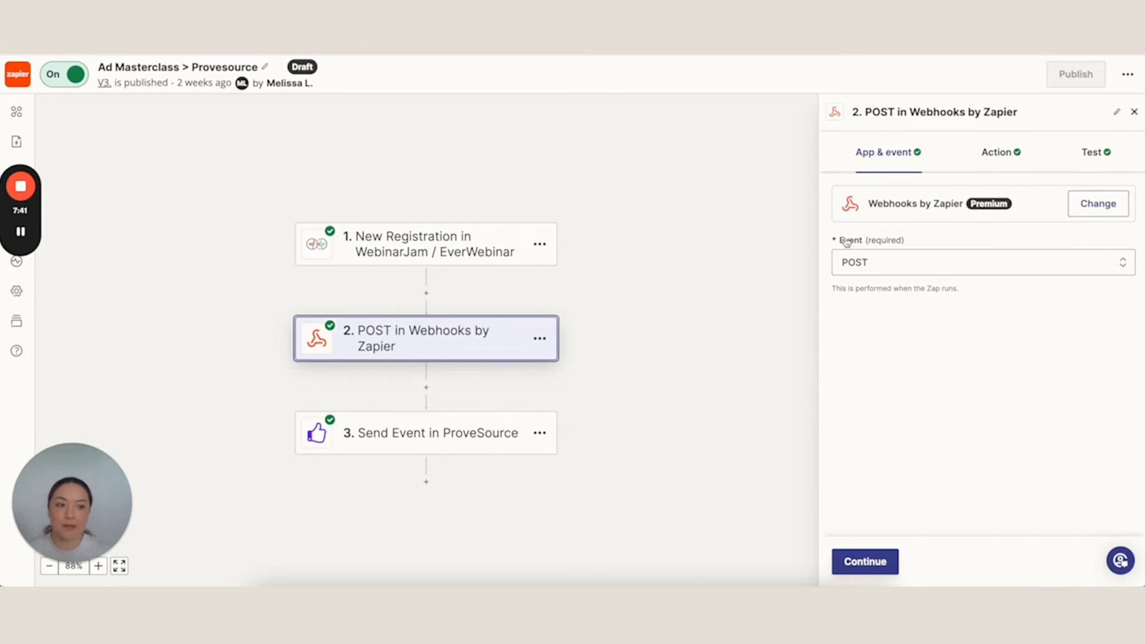
Review the webhook event choices, keep POST, and continue to the action settings
left_click(886, 258)
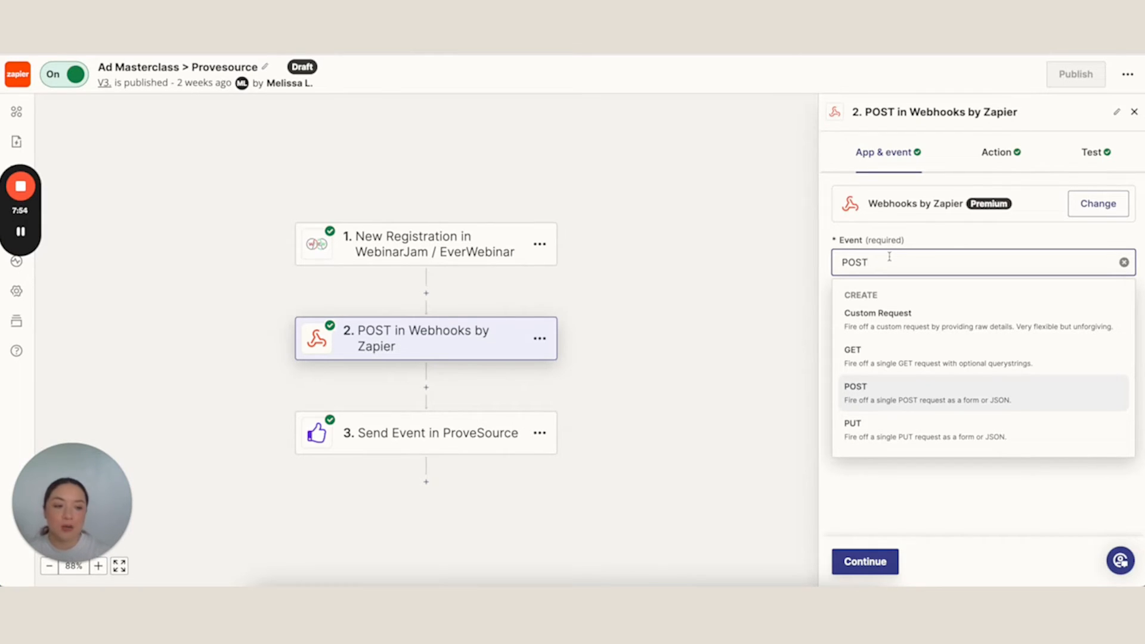
left_click(946, 235)
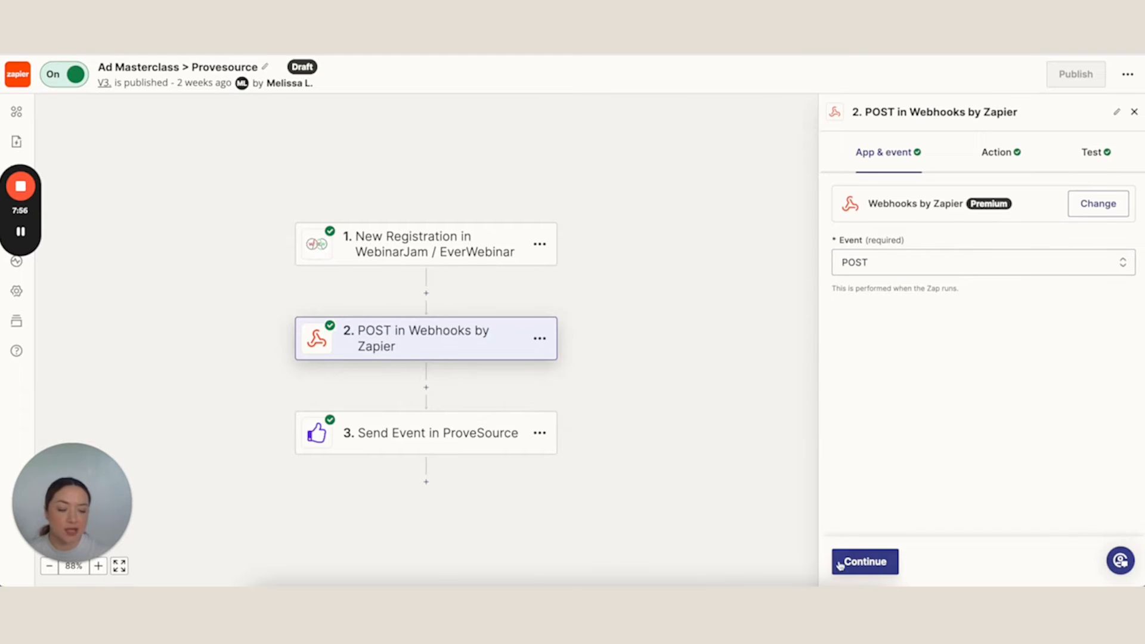
left_click(859, 567)
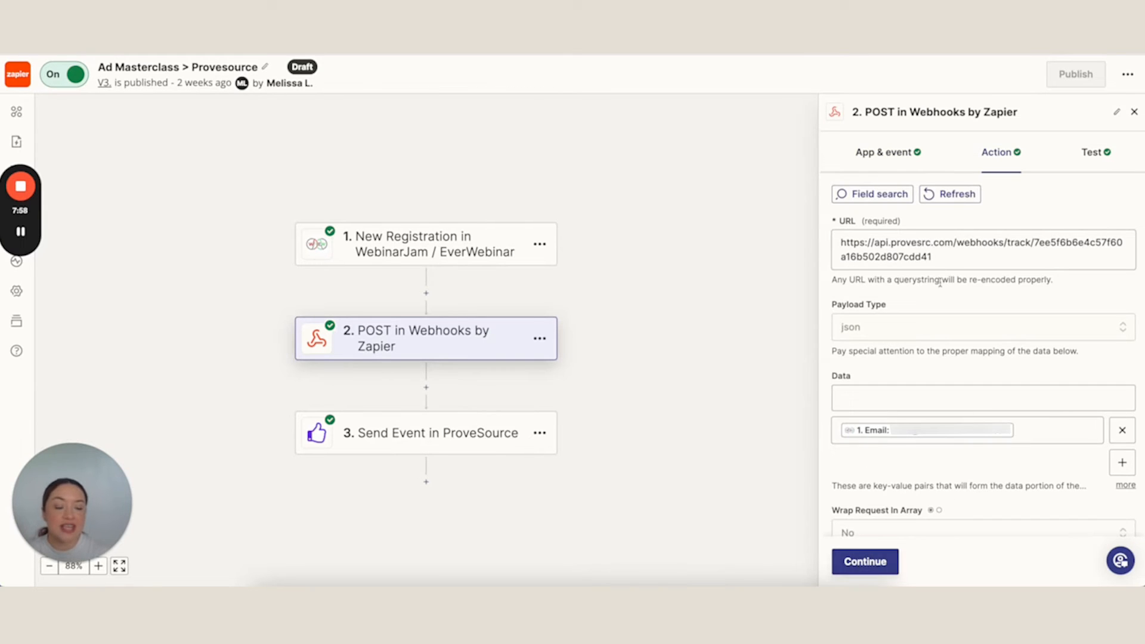
Examine the webhook action's URL, the payload type options with json kept, and the data and request settings
left_click_drag(941, 259, 822, 236)
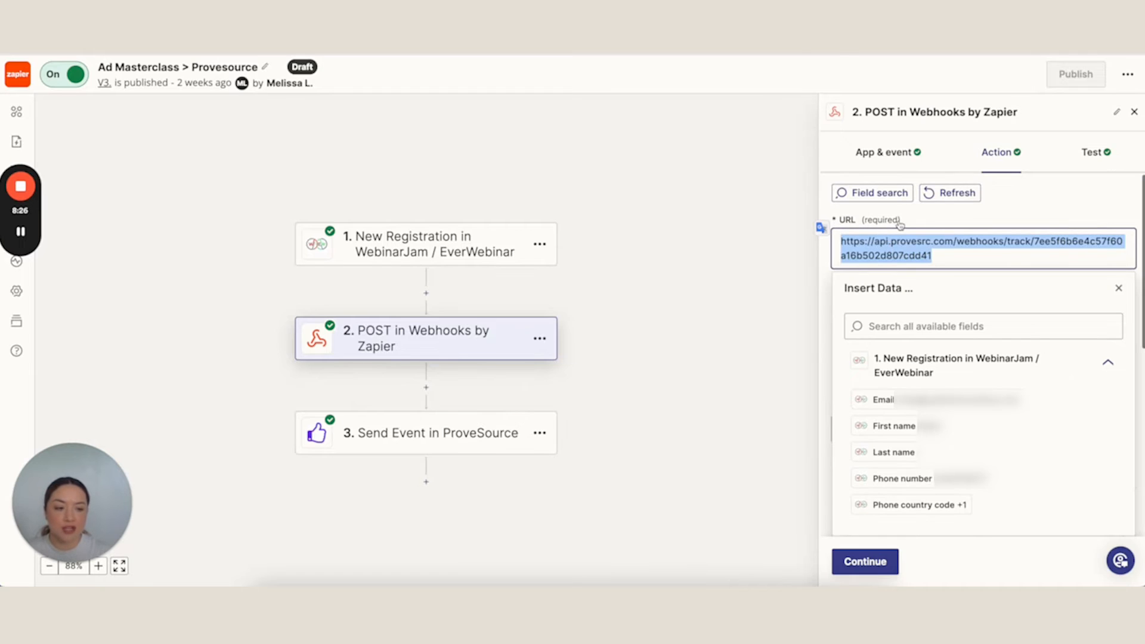
left_click(943, 212)
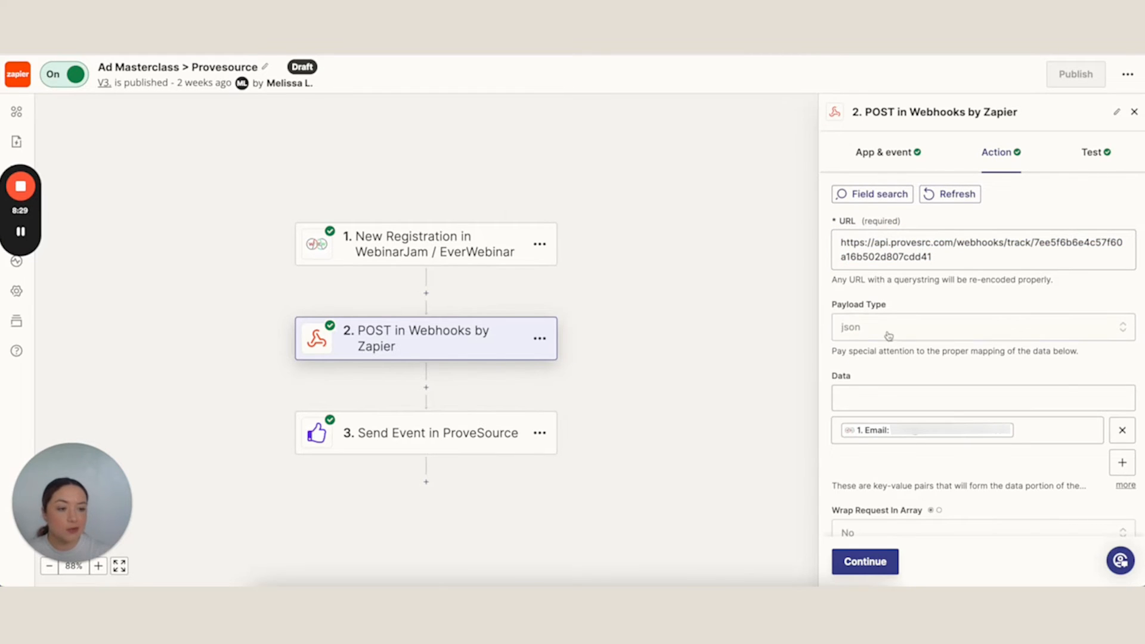
left_click(863, 330)
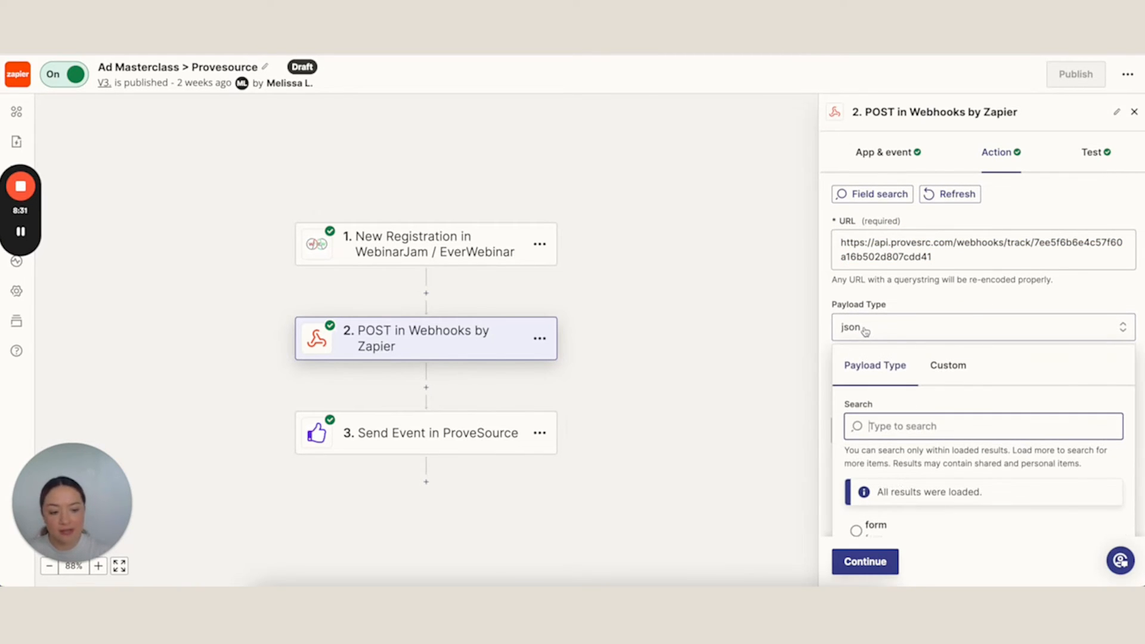
scroll(920, 387, "down", 2)
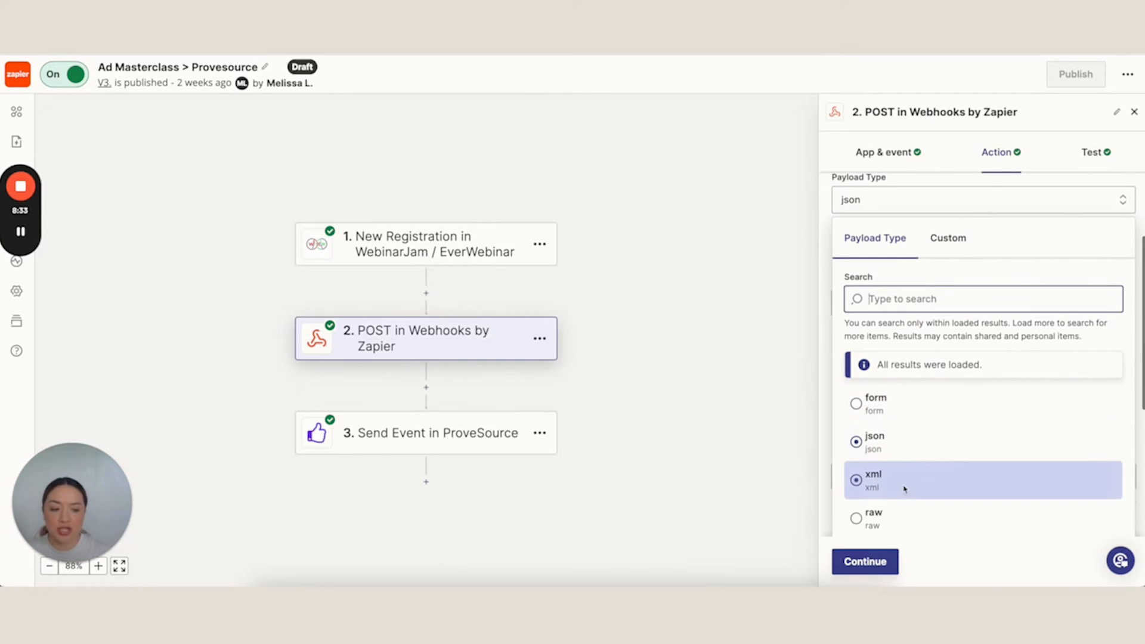
scroll(892, 480, "down", 1)
scroll(870, 432, "up", 1)
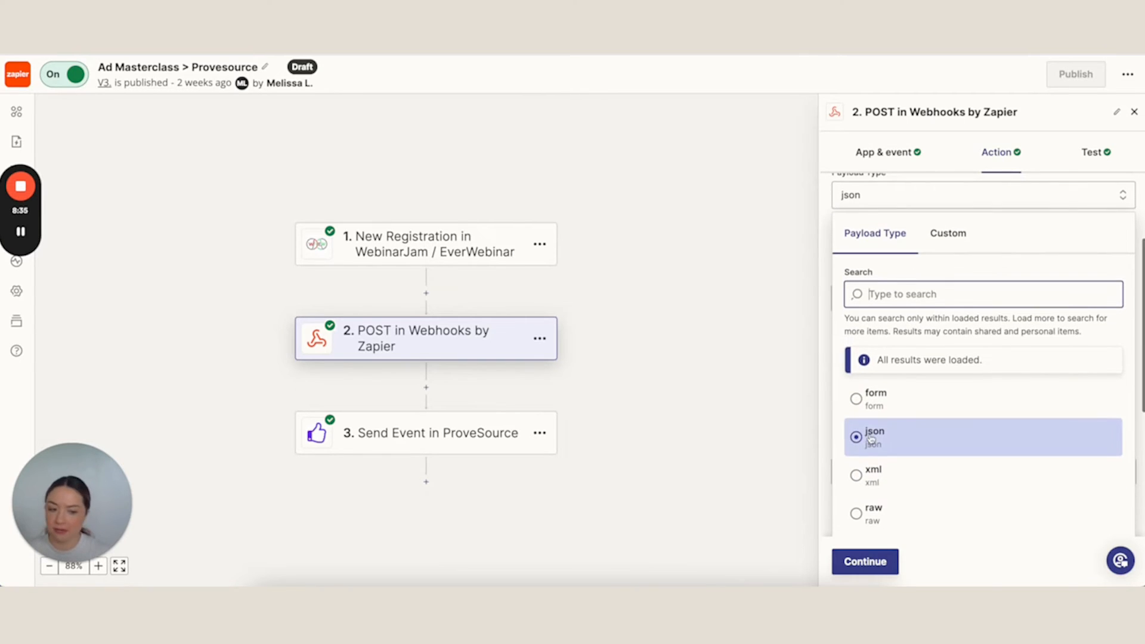
left_click(954, 164)
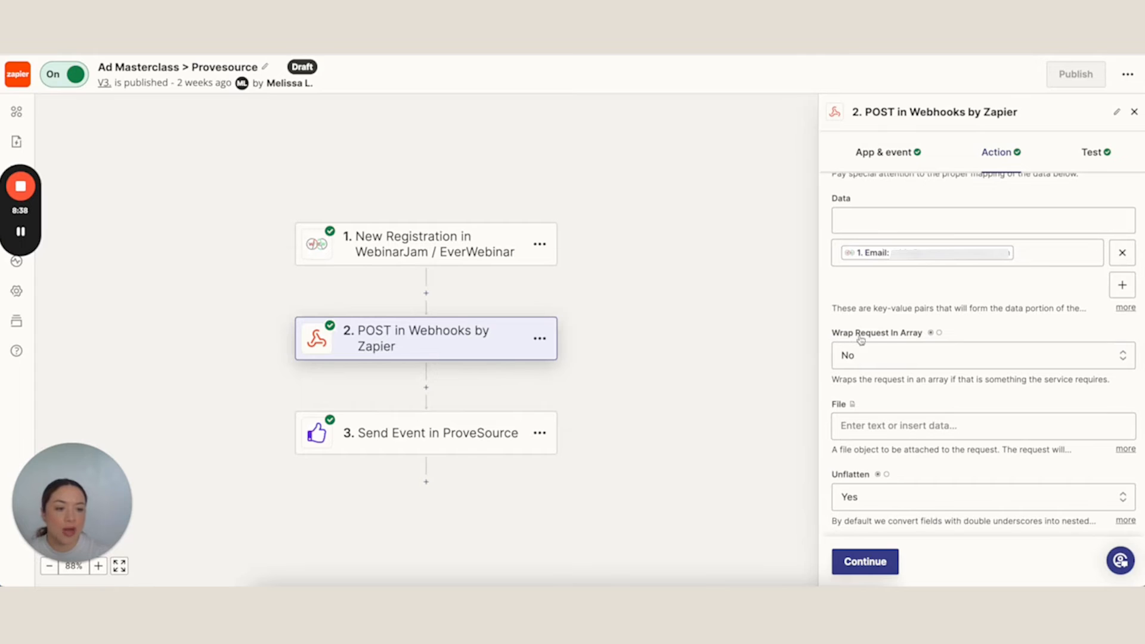
scroll(880, 341, "up", 1)
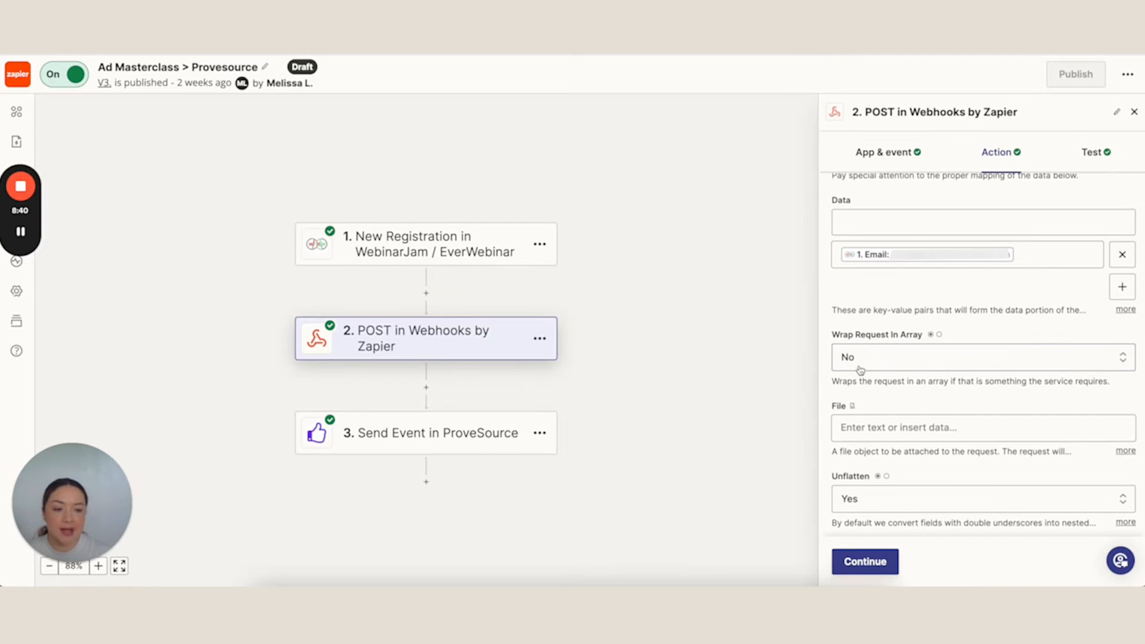
Review the webhook's remaining settings, then continue through its test to the ProveSource step
scroll(901, 467, "down", 1)
scroll(901, 467, "down", 1)
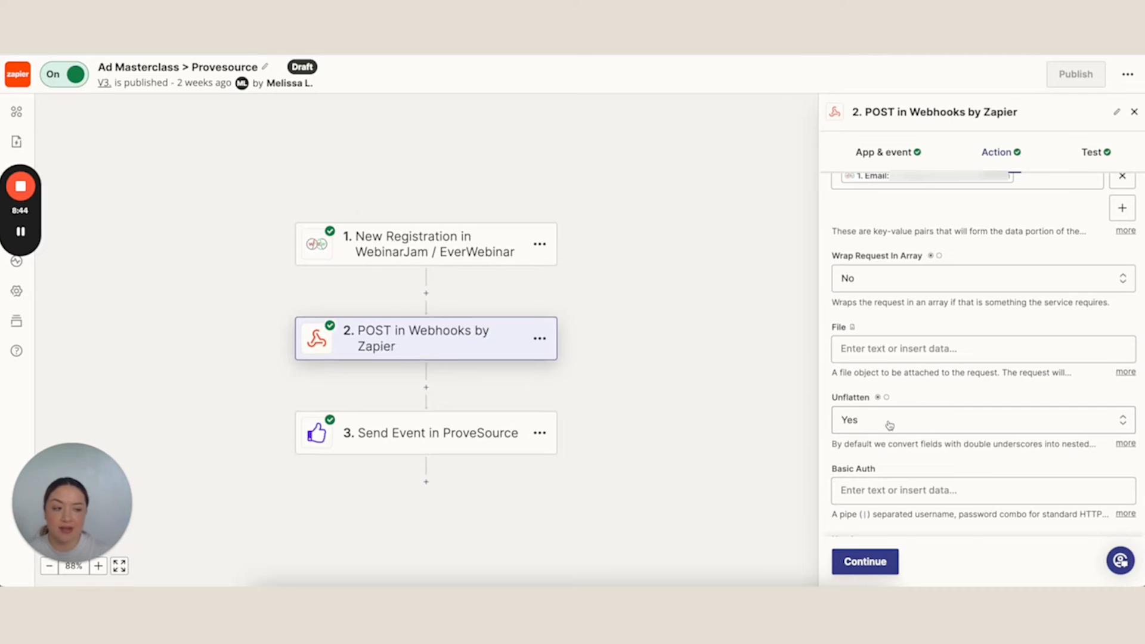
left_click(860, 572)
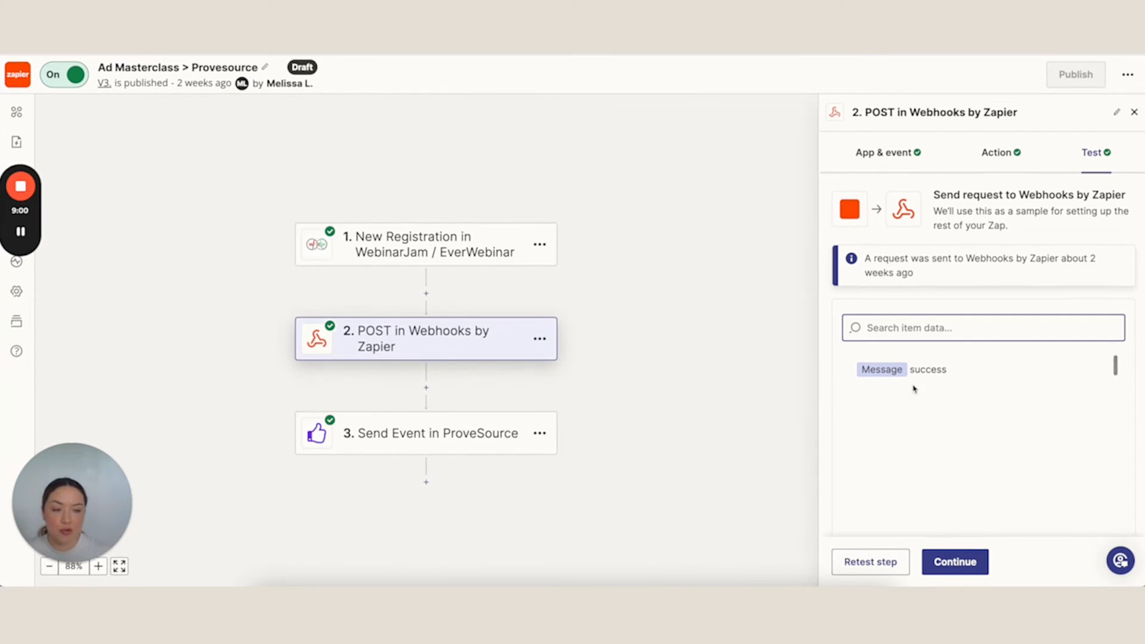
left_click(940, 568)
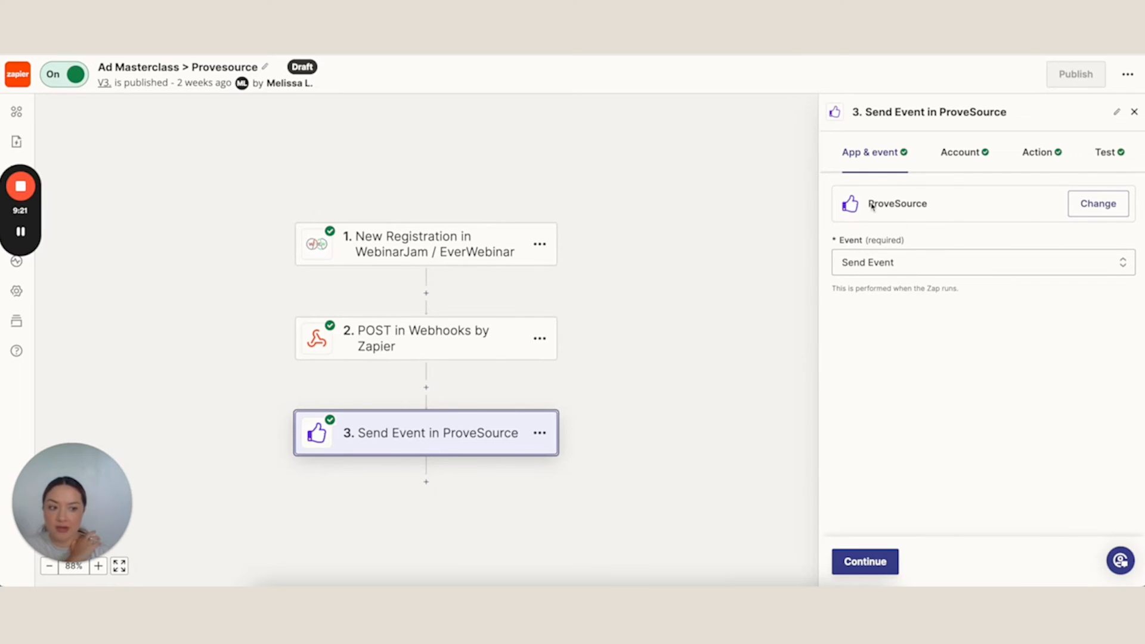
Keep Send Event and the connected ProveSource account, and continue to the action settings
left_click(874, 265)
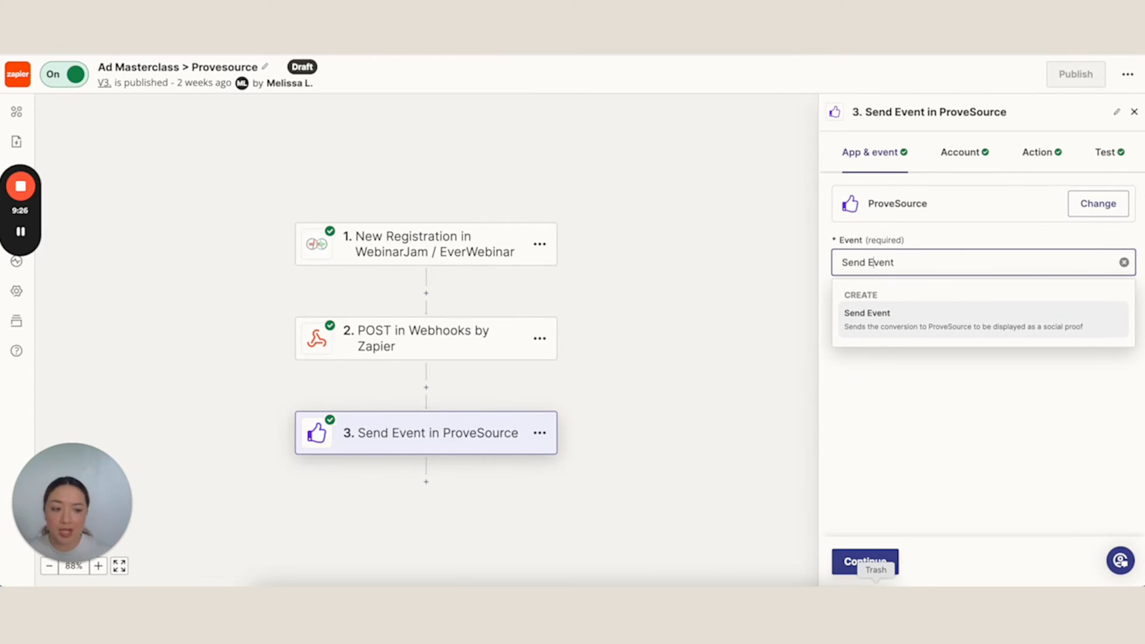
left_click(853, 566)
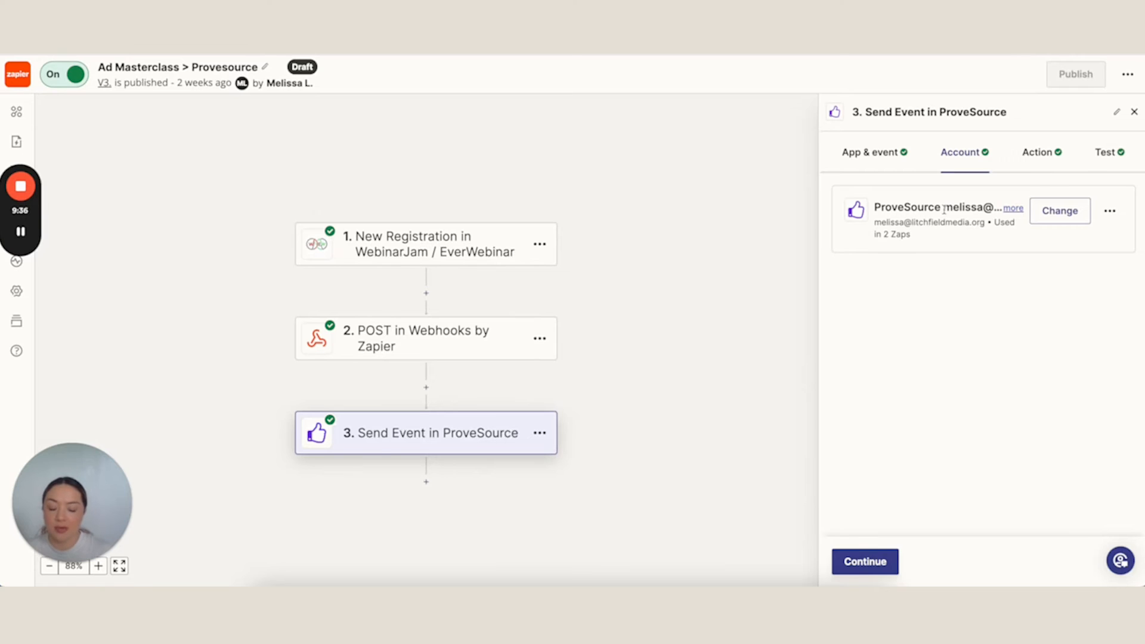
left_click(870, 560)
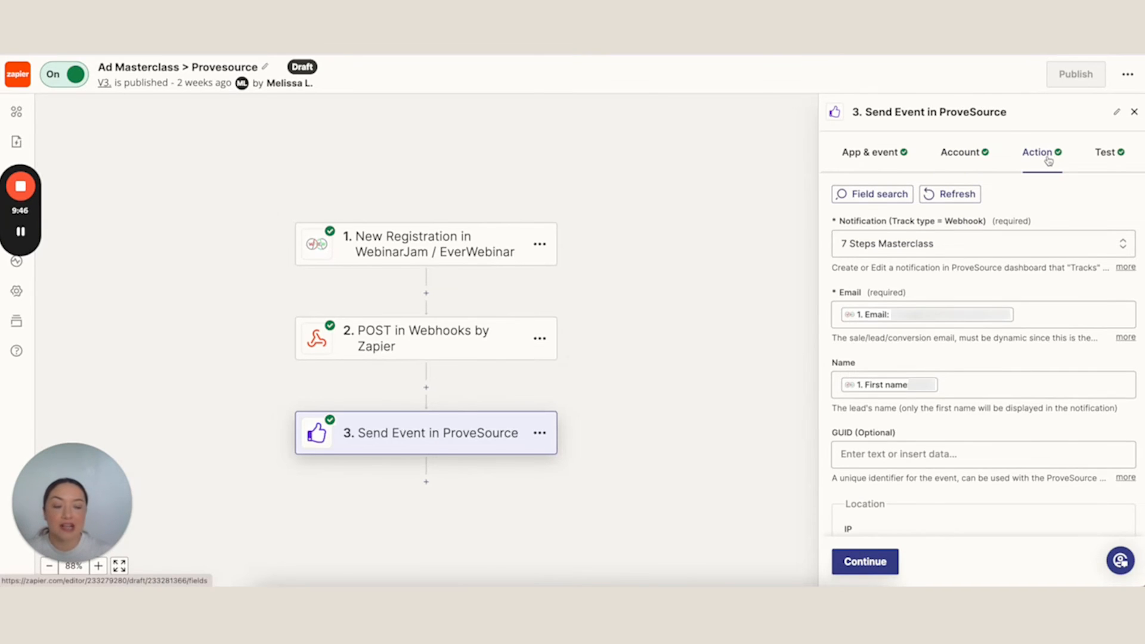
Review the 7 Steps Masterclass notification choice and the WebinarJam registration fields available for the Email value
left_click(928, 249)
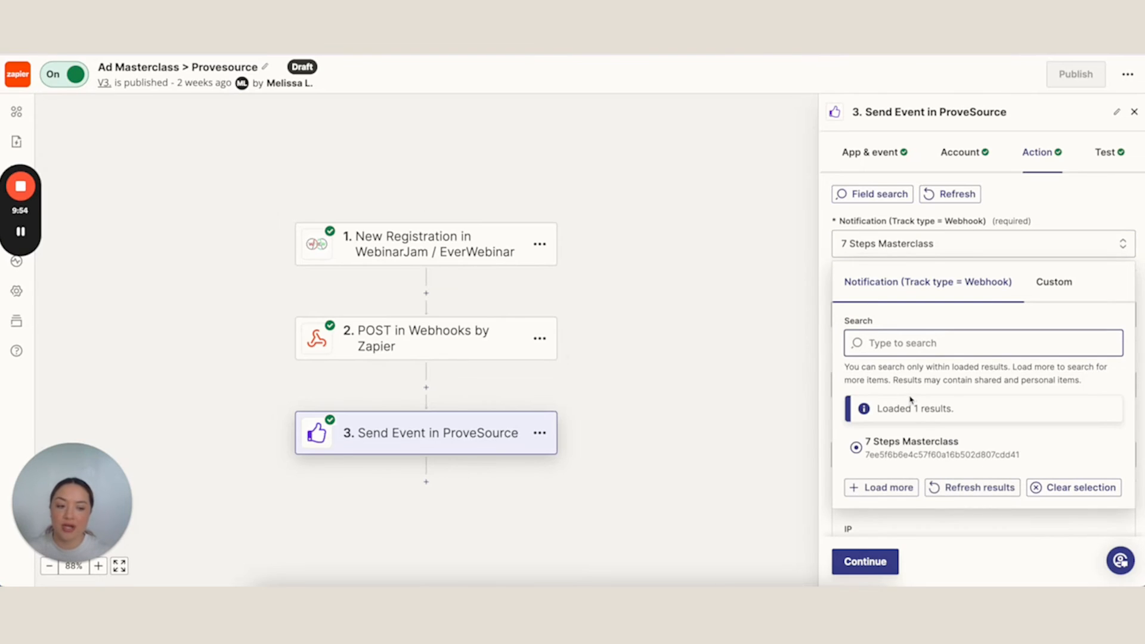
left_click(1052, 189)
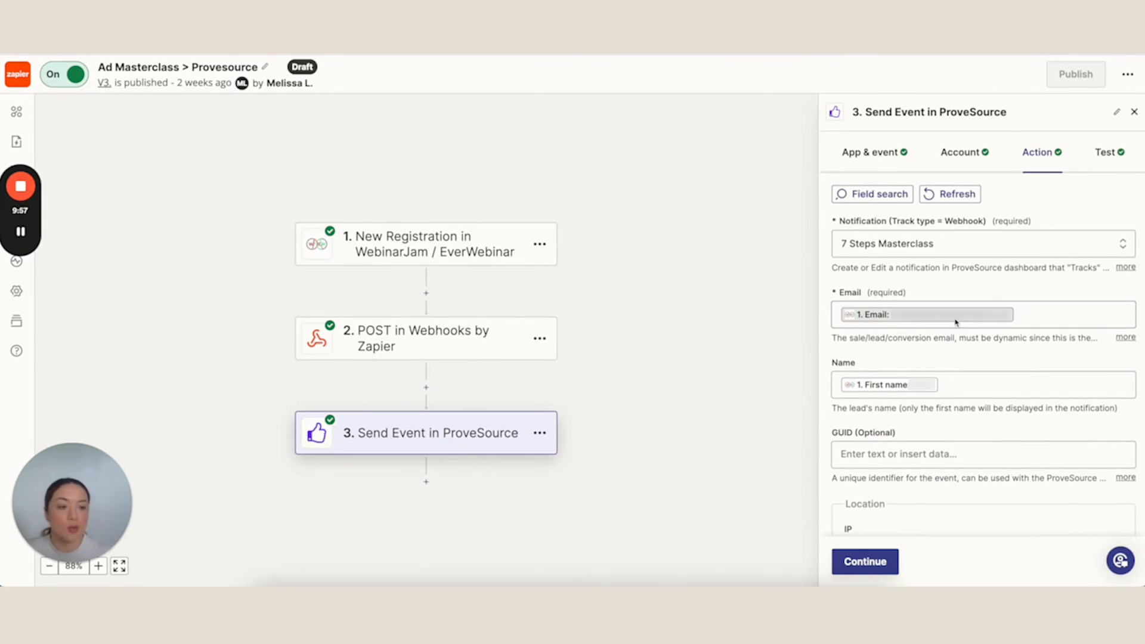
left_click(1052, 314)
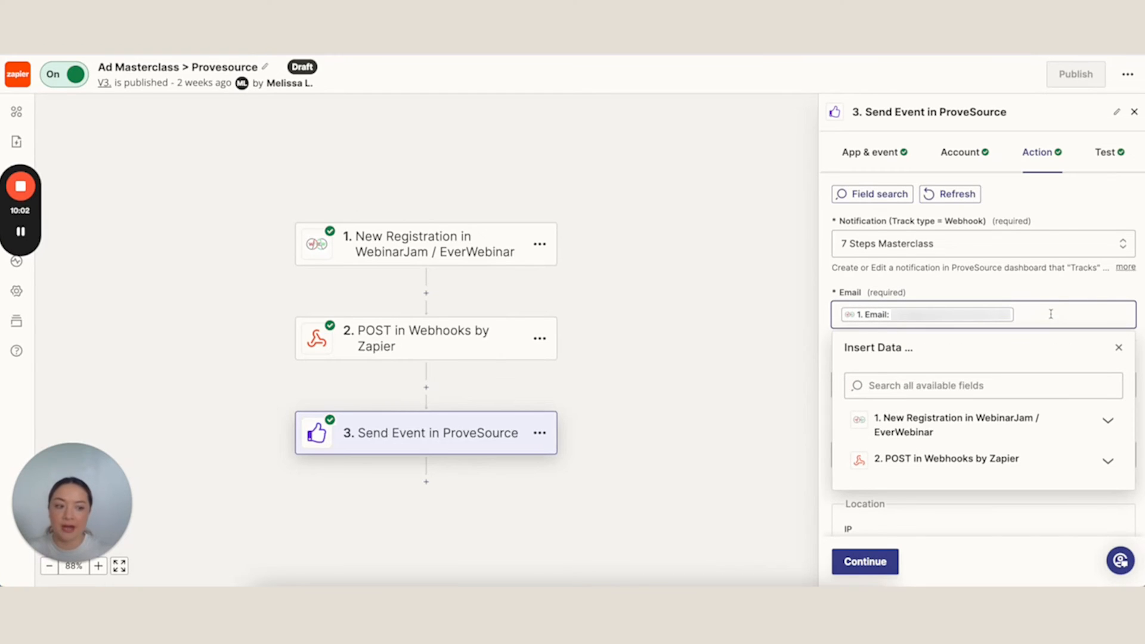
scroll(987, 418, "down", 1)
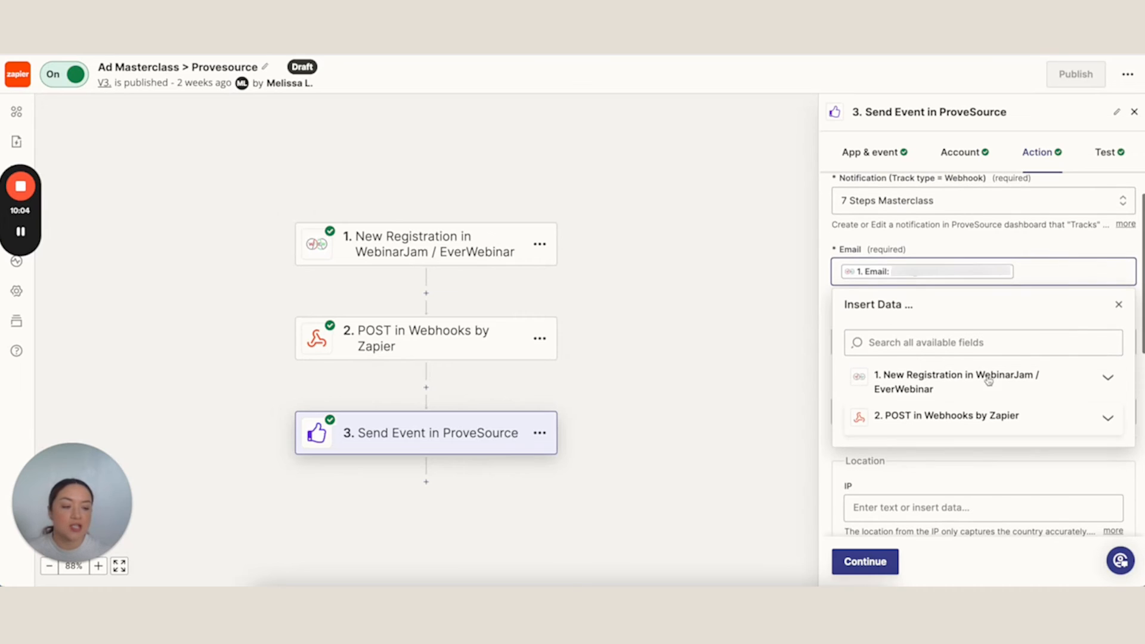
left_click(1106, 382)
scroll(963, 388, "down", 1)
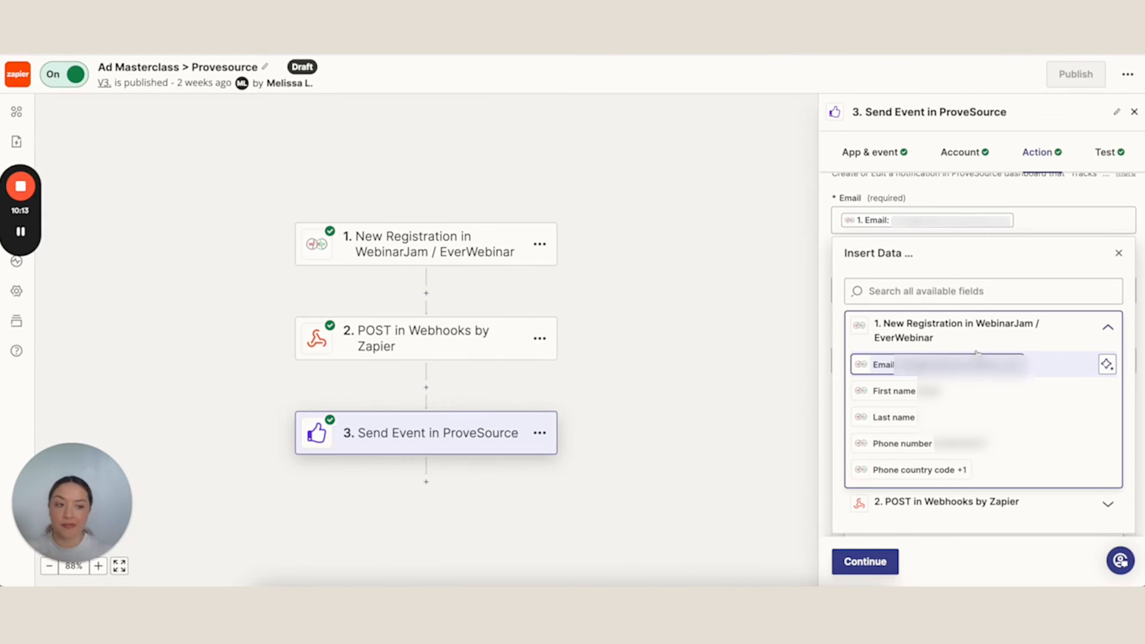
left_click(894, 390)
Review the registration fields available for the Name value, keeping First name mapped
scroll(964, 310, "down", 1)
left_click(970, 274)
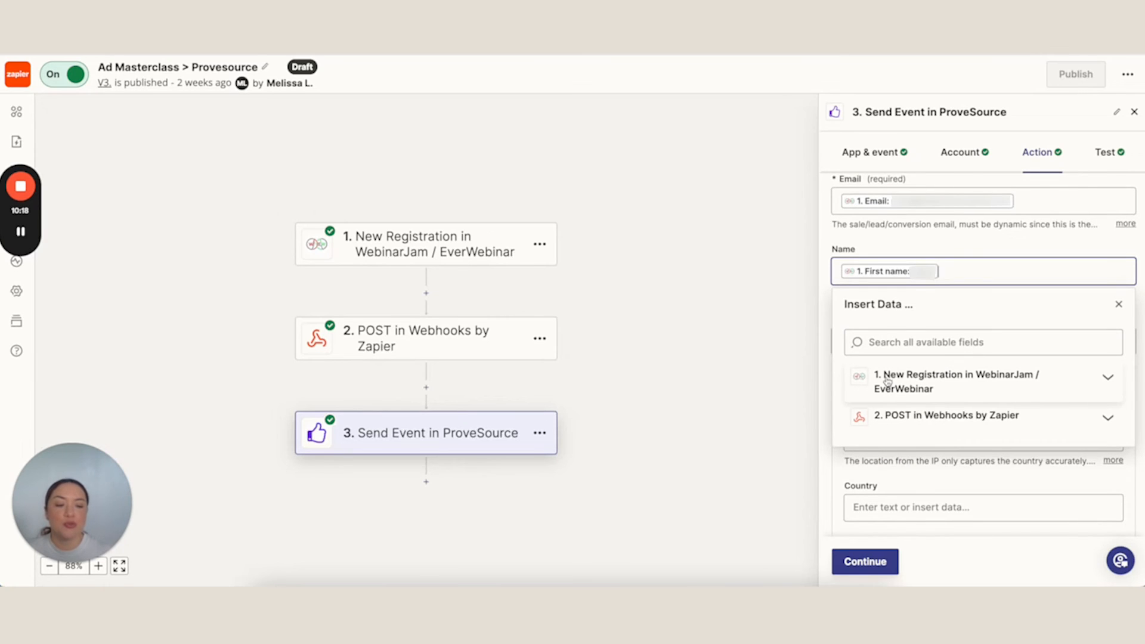
left_click(918, 382)
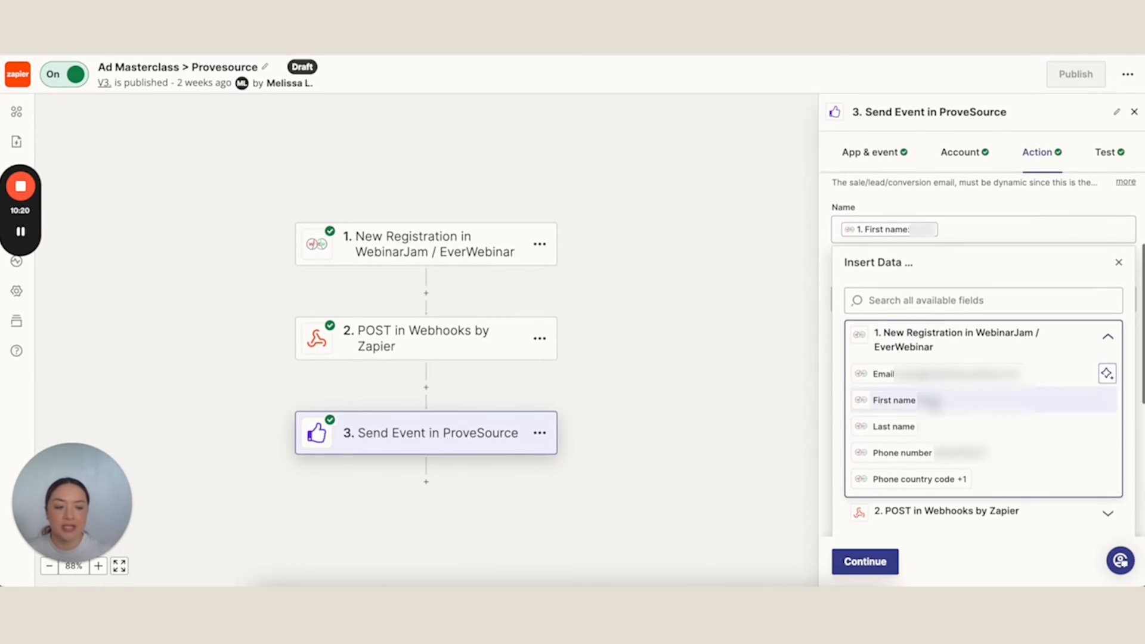
left_click(825, 266)
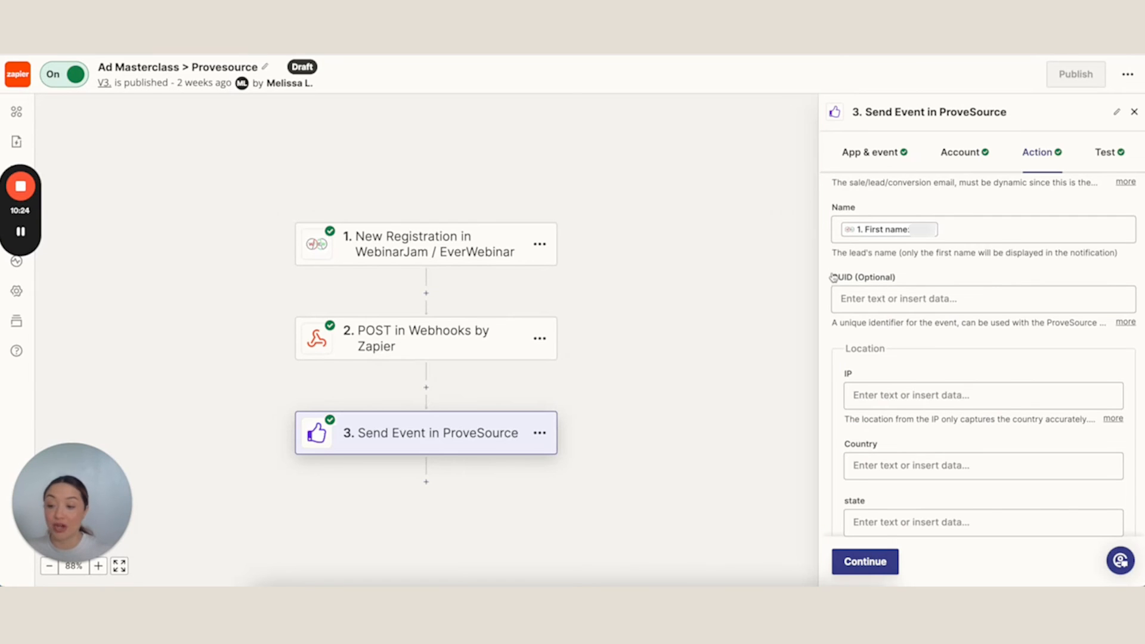
Leave the optional location and product fields empty, continue to testing, and resend the test event to ProveSource
scroll(891, 275, "down", 5)
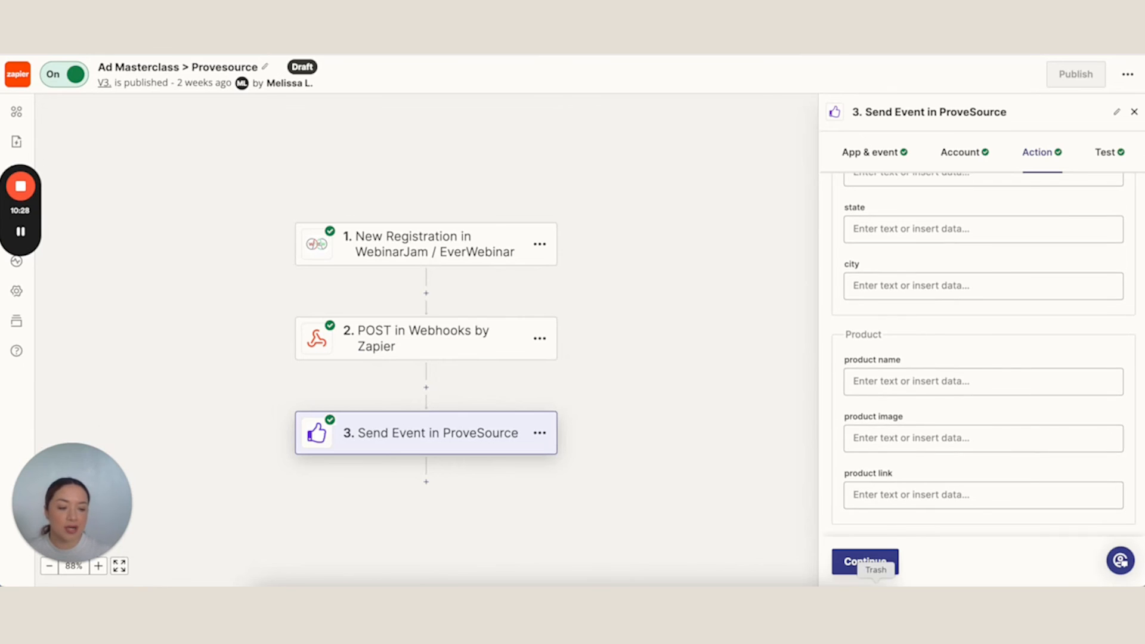
left_click(877, 563)
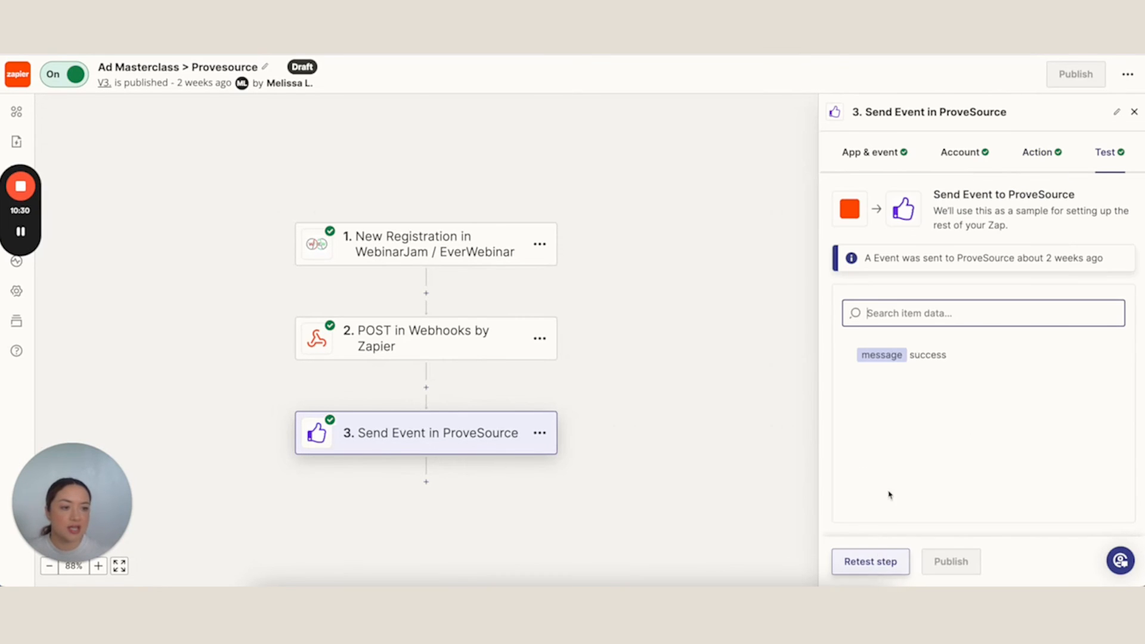
left_click(881, 569)
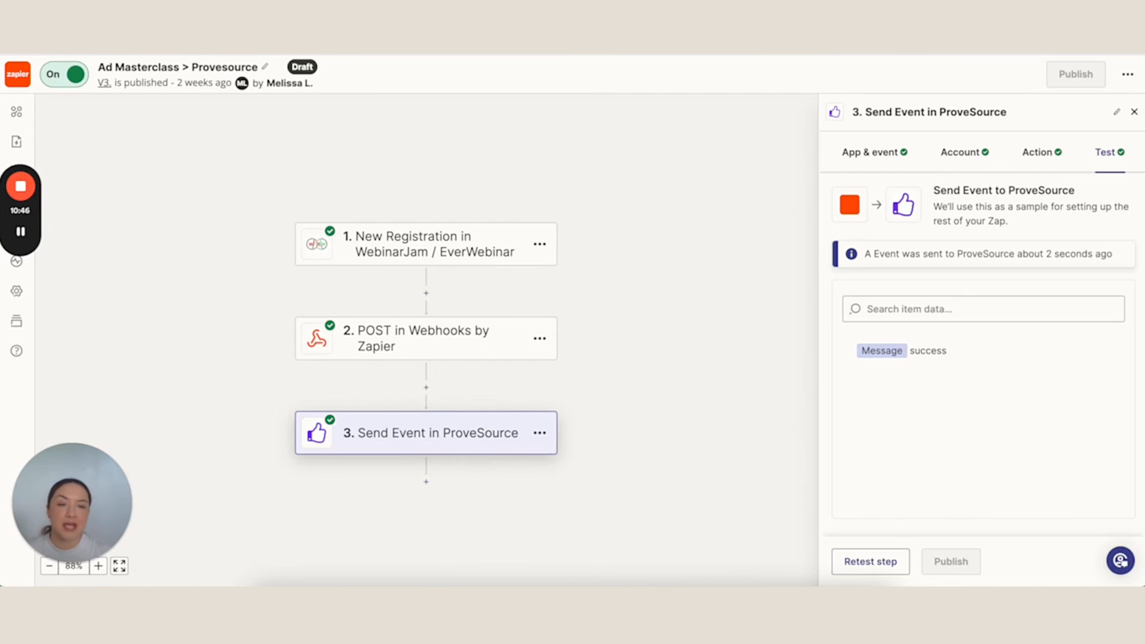
Switch to the Litchfield Media website editor and copy the URL of the 7 Steps Masterclass page
left_click(823, 15)
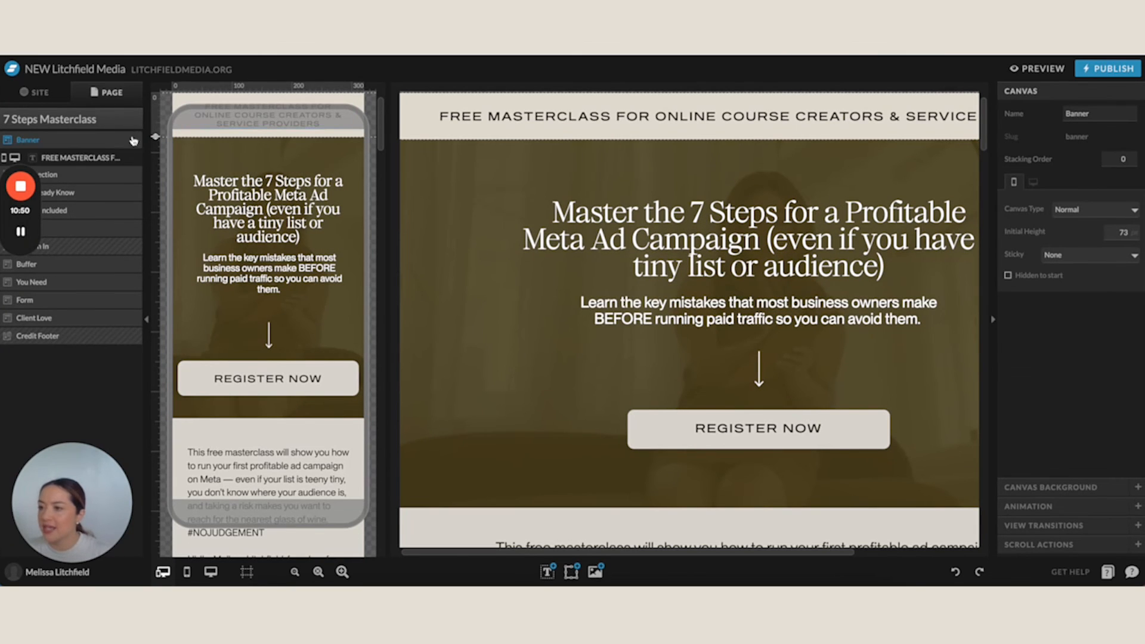
left_click(101, 120)
scroll(65, 292, "down", 5)
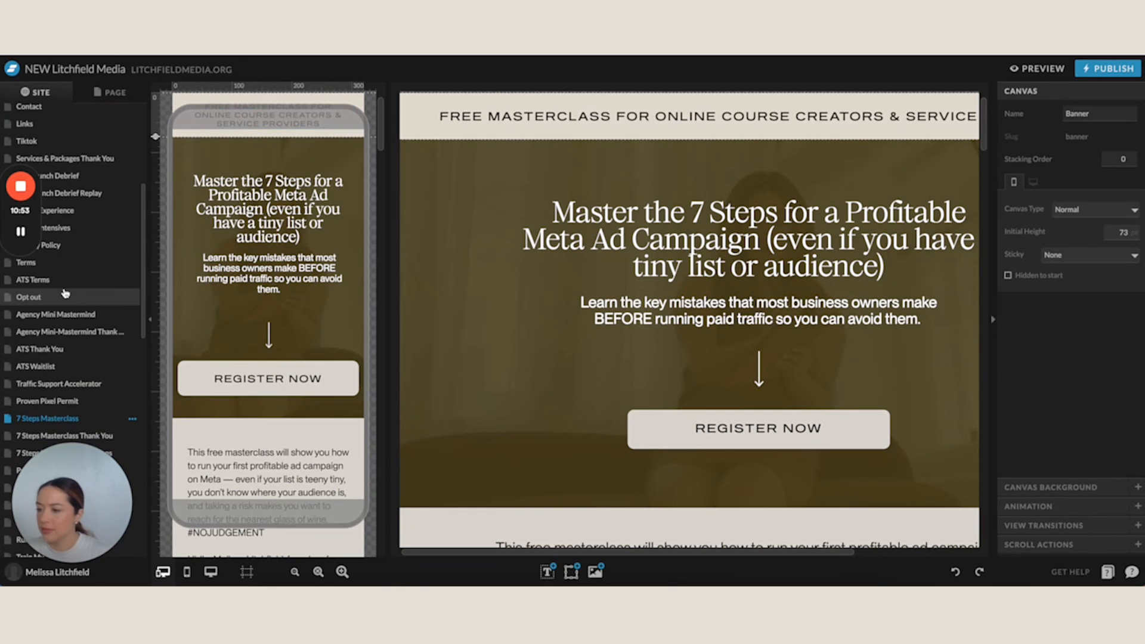
scroll(65, 292, "down", 2)
left_click(133, 317)
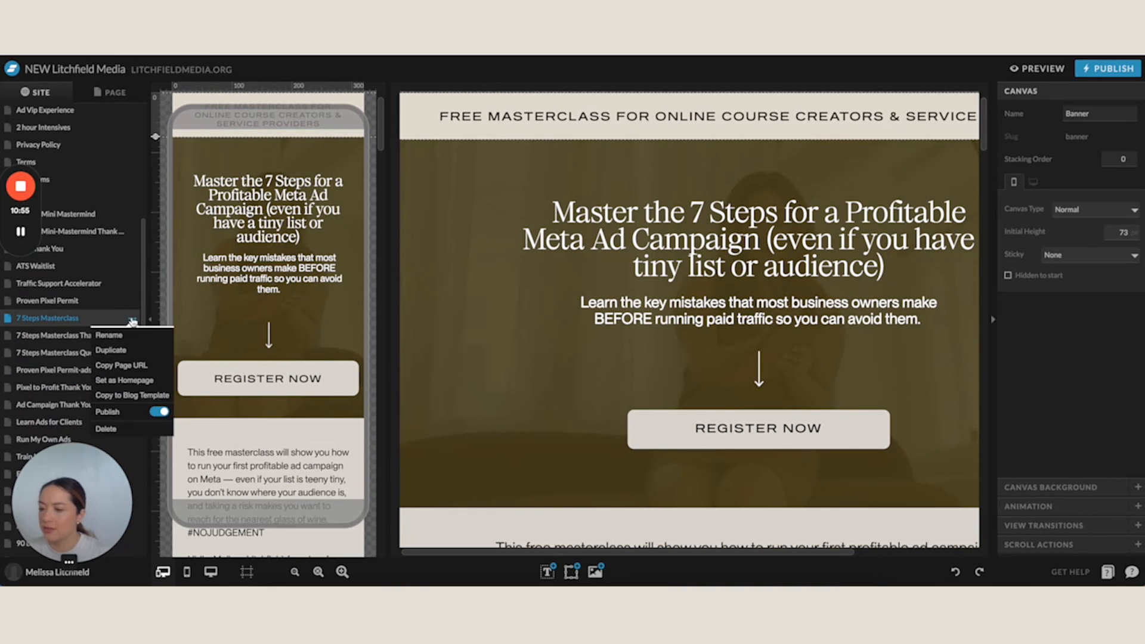
left_click(120, 366)
key("super+t")
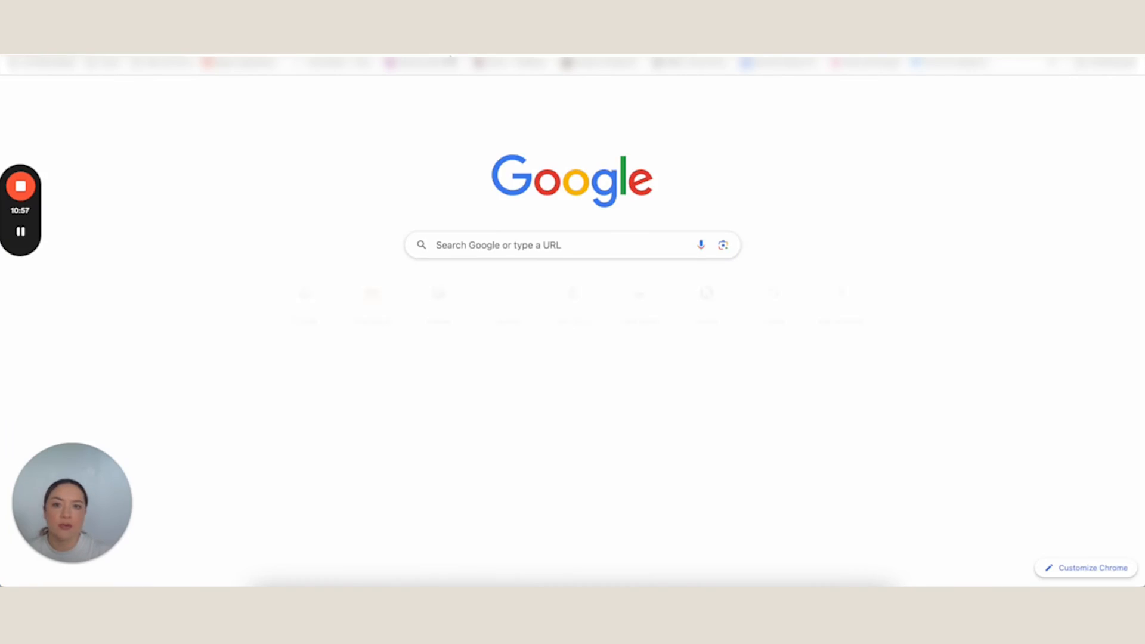
type("f")
key("super+v")
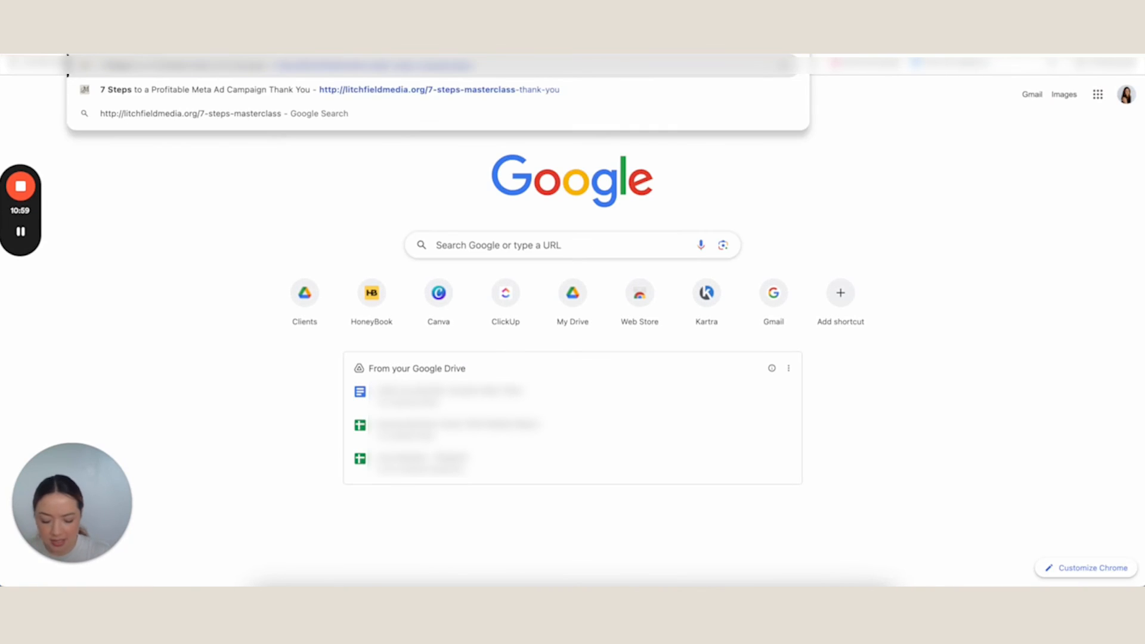
key("Return")
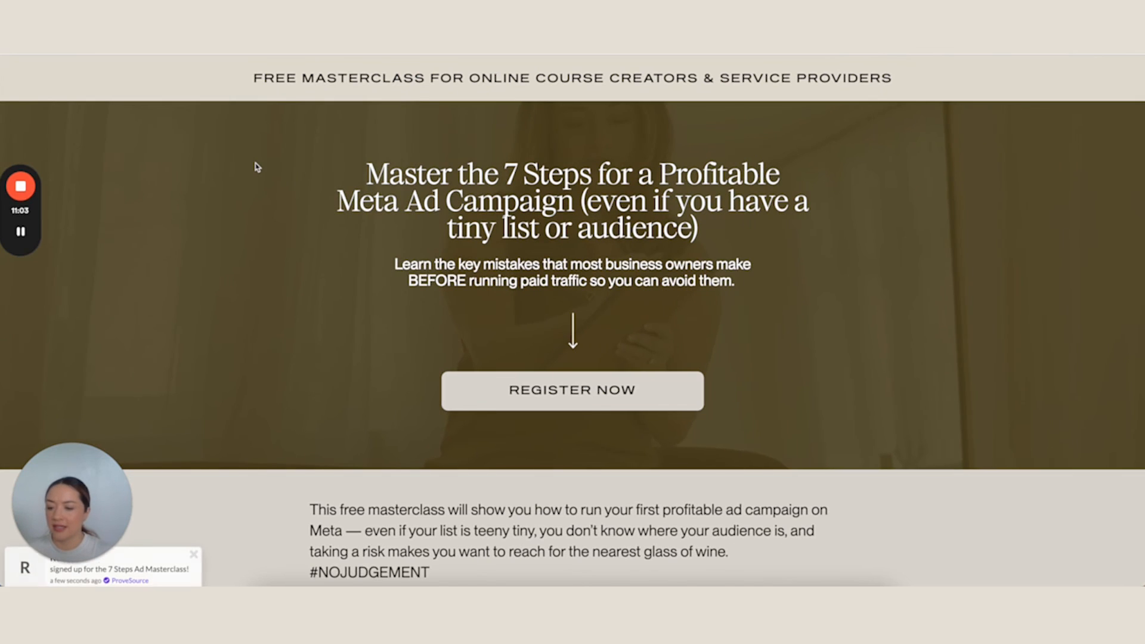
Examine the ProveSource sign-up notifications on the live masterclass page
left_click_drag(72, 518, 73, 484)
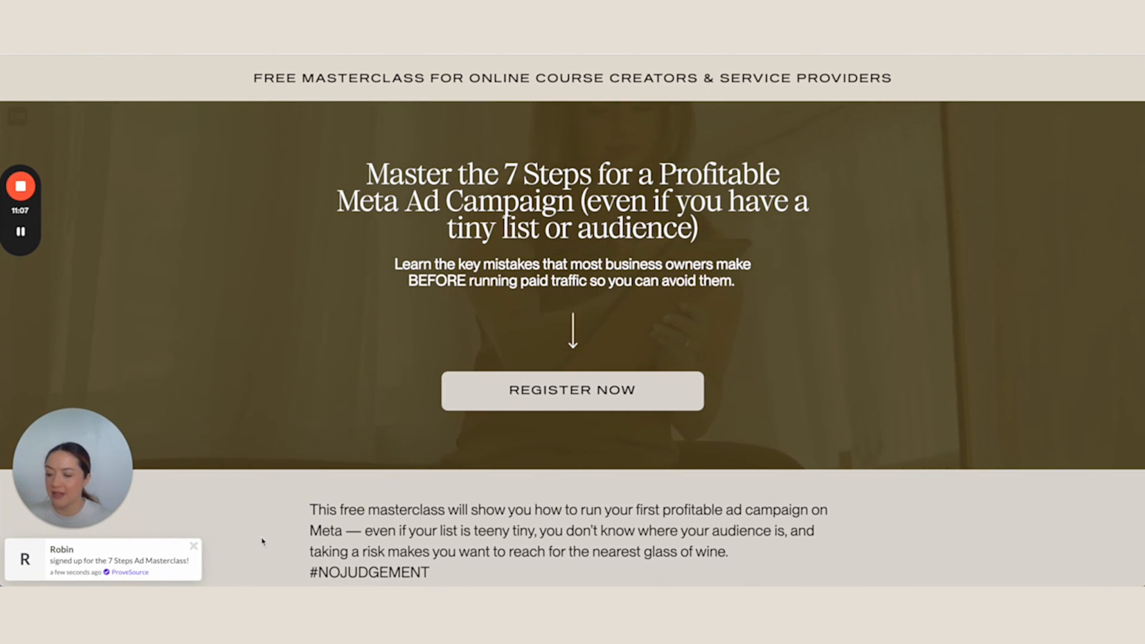
scroll(262, 541, "down", 1)
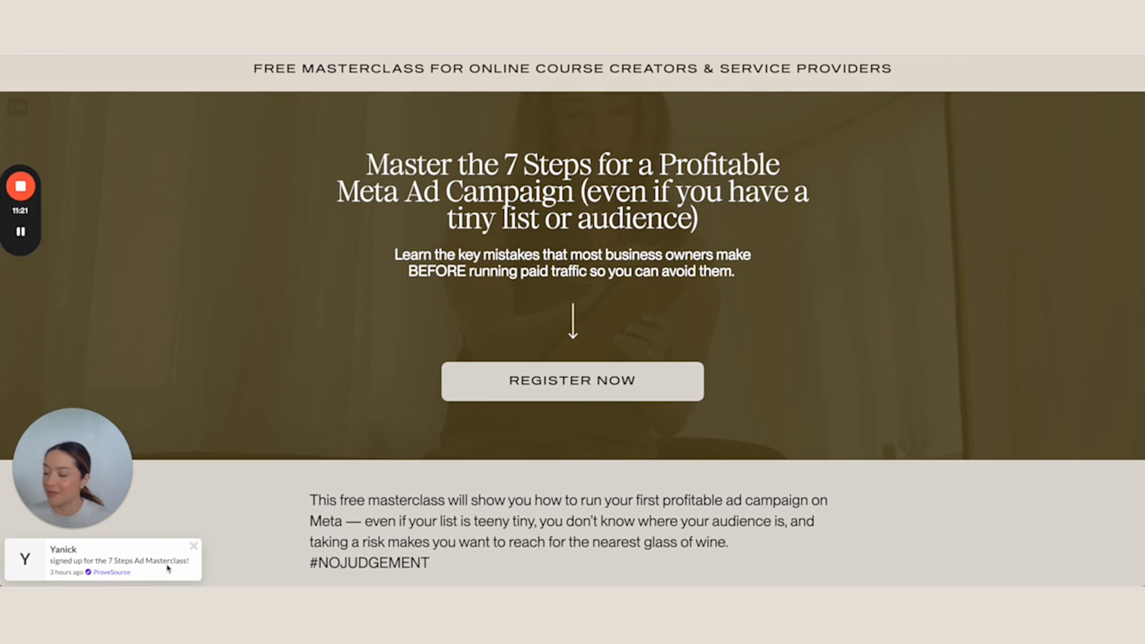
scroll(297, 553, "down", 5)
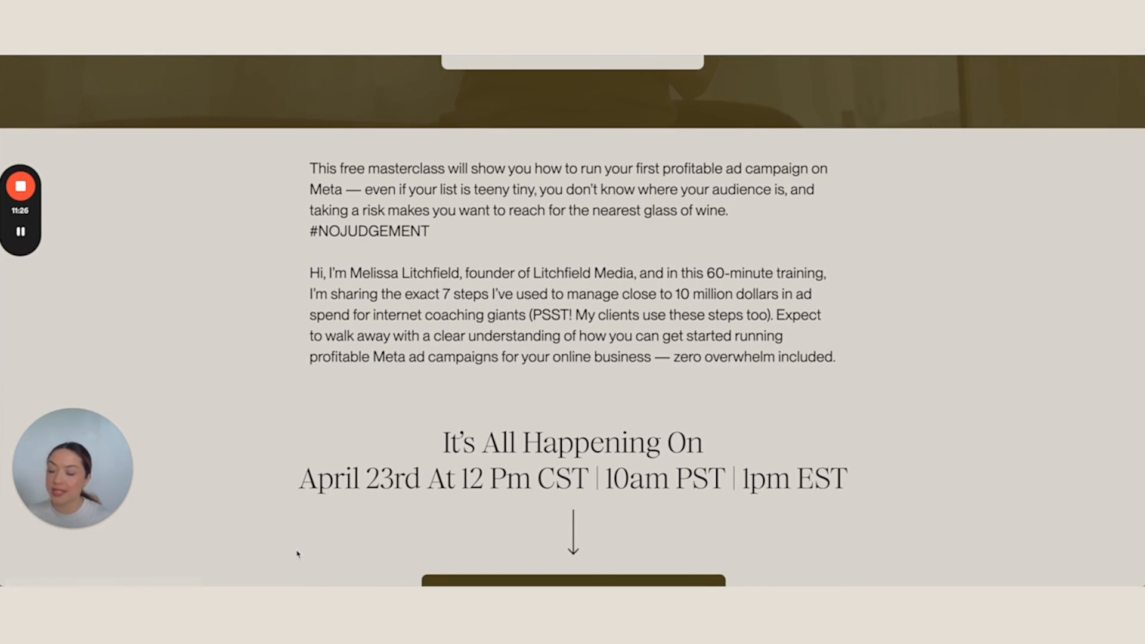
scroll(297, 553, "down", 2)
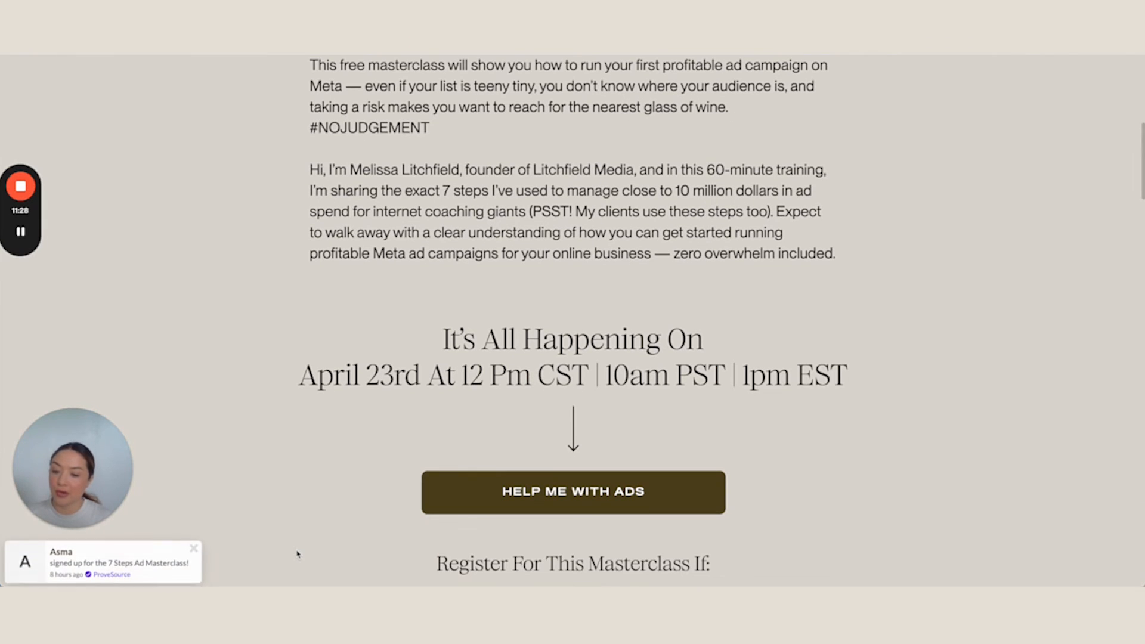
scroll(297, 553, "up", 7)
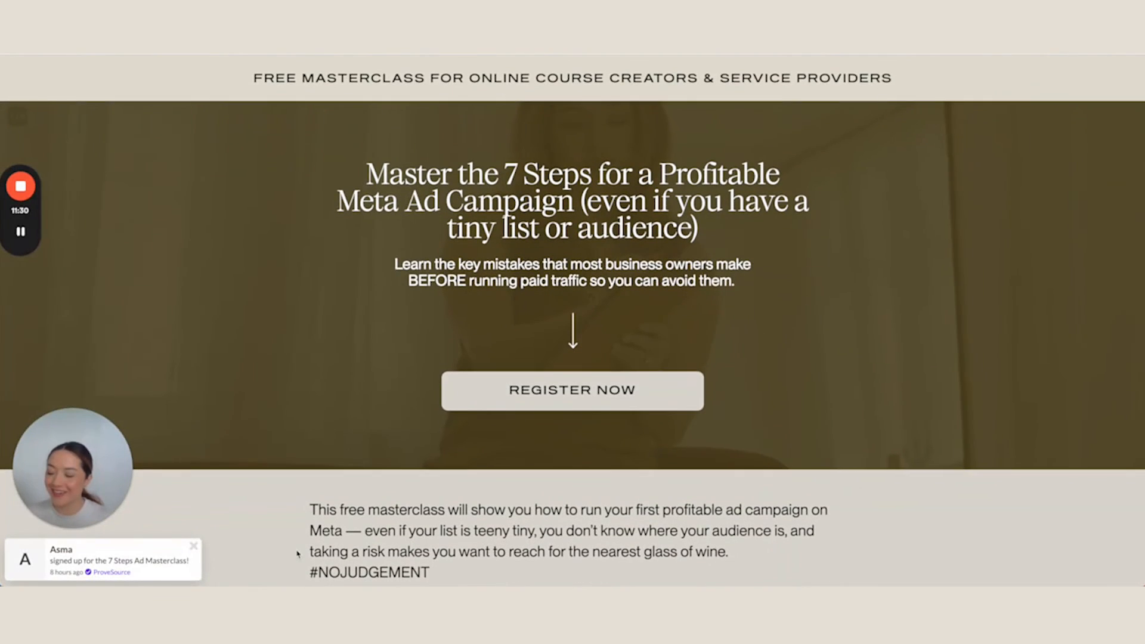